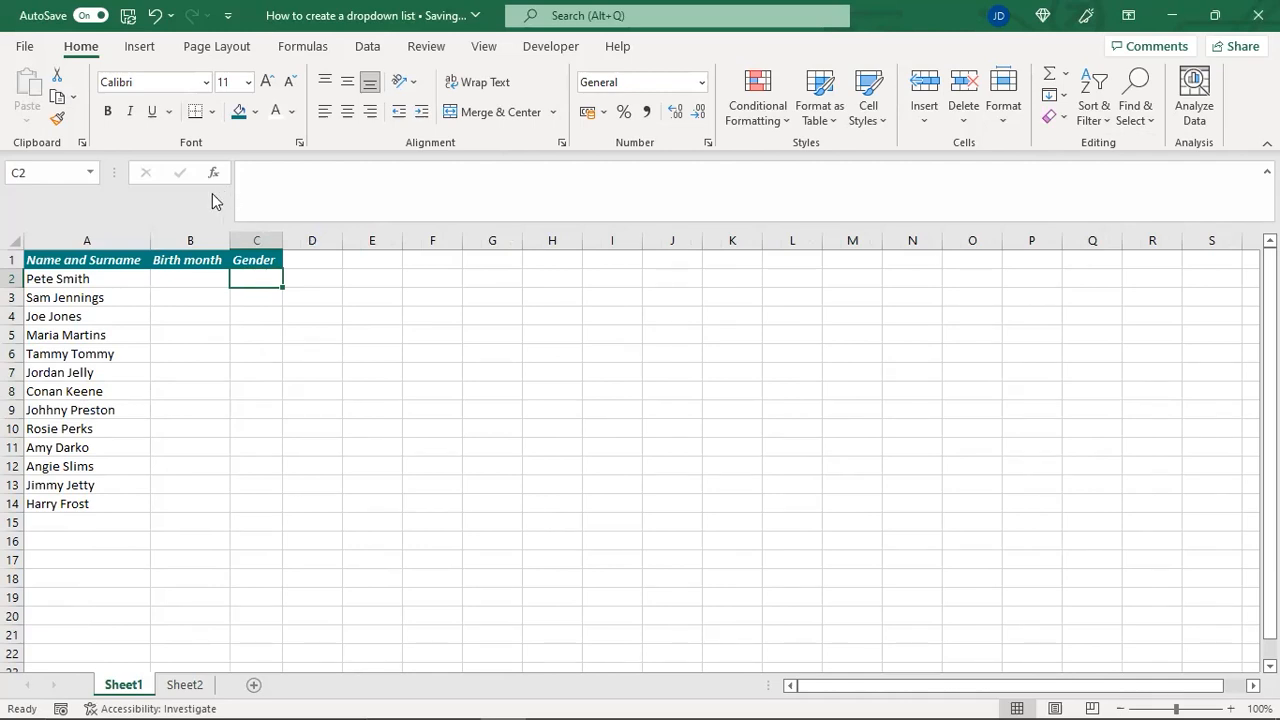
Select the first empty cell under the Birth month header, B2
click(198, 242)
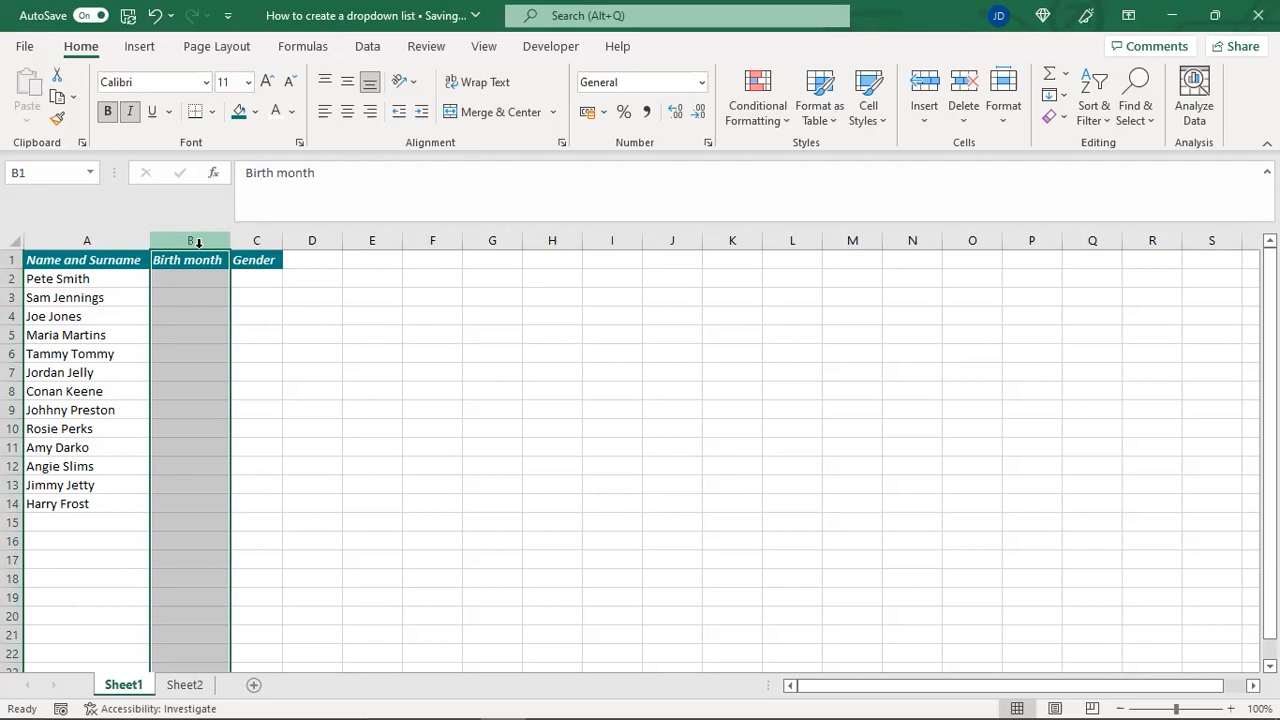
click(274, 236)
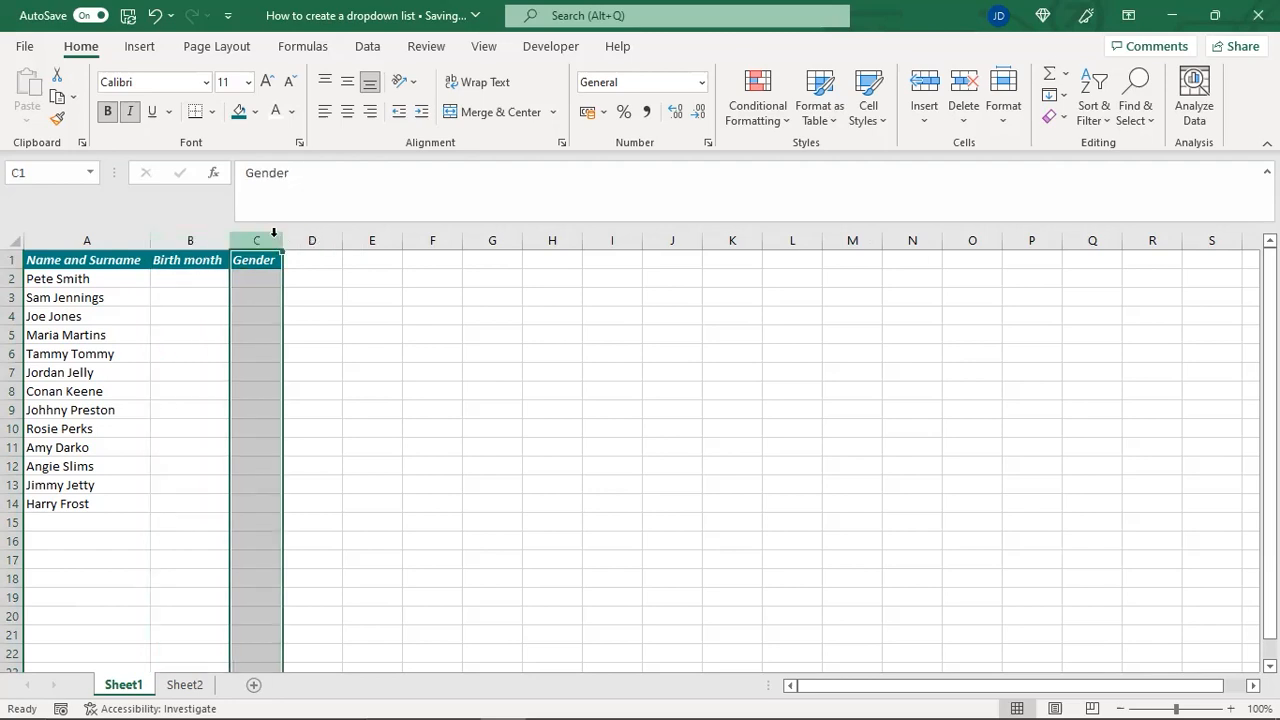
click(205, 277)
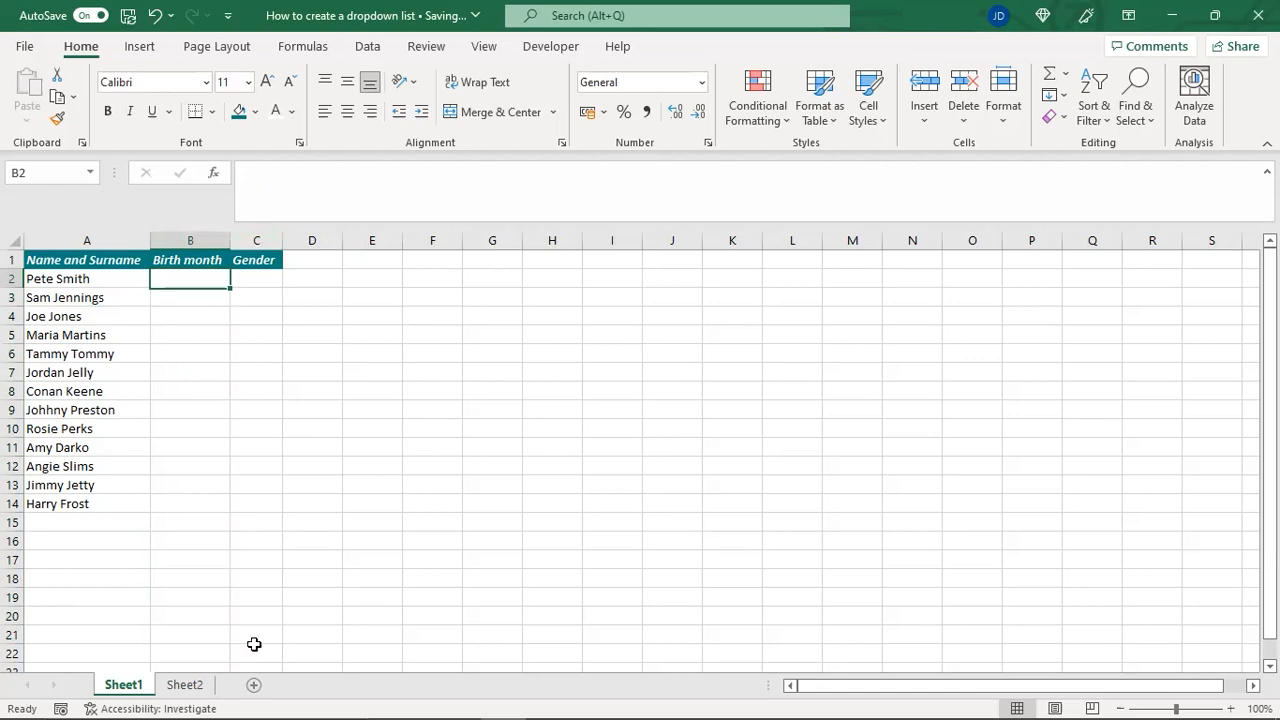
Enter January in cell A1 of Sheet2 and fill the month series down to December in A12
click(197, 690)
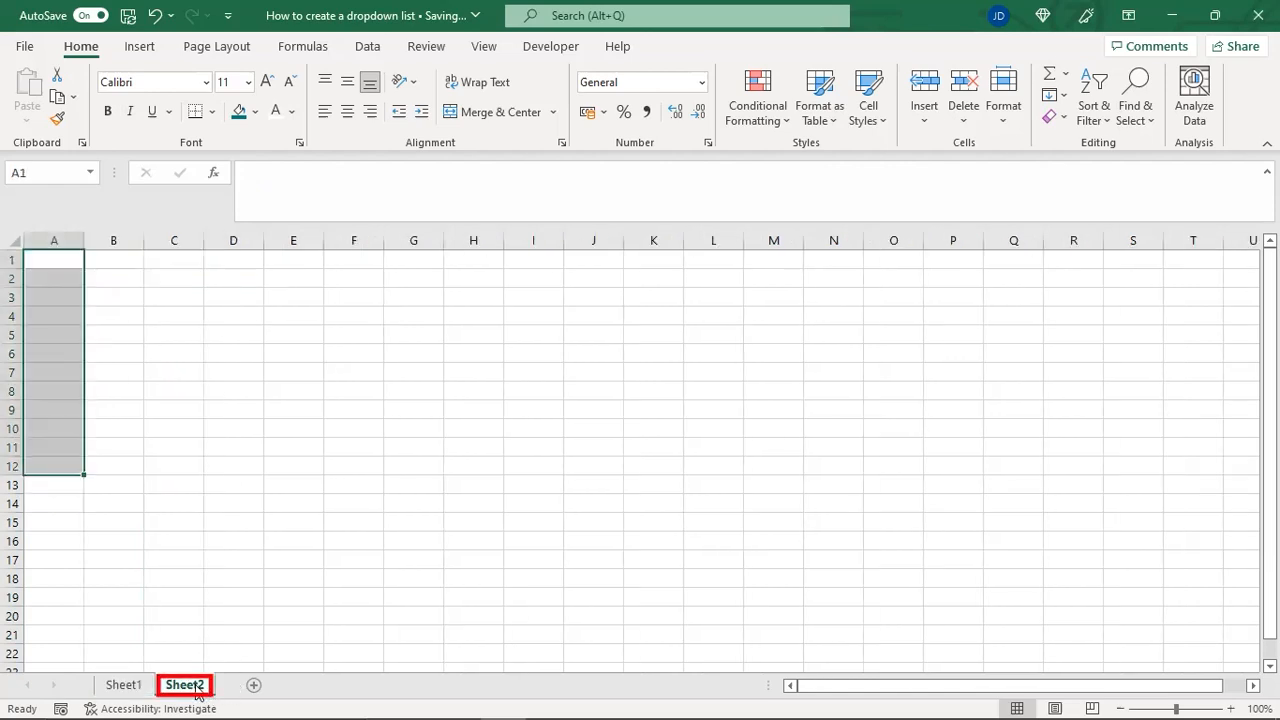
click(61, 258)
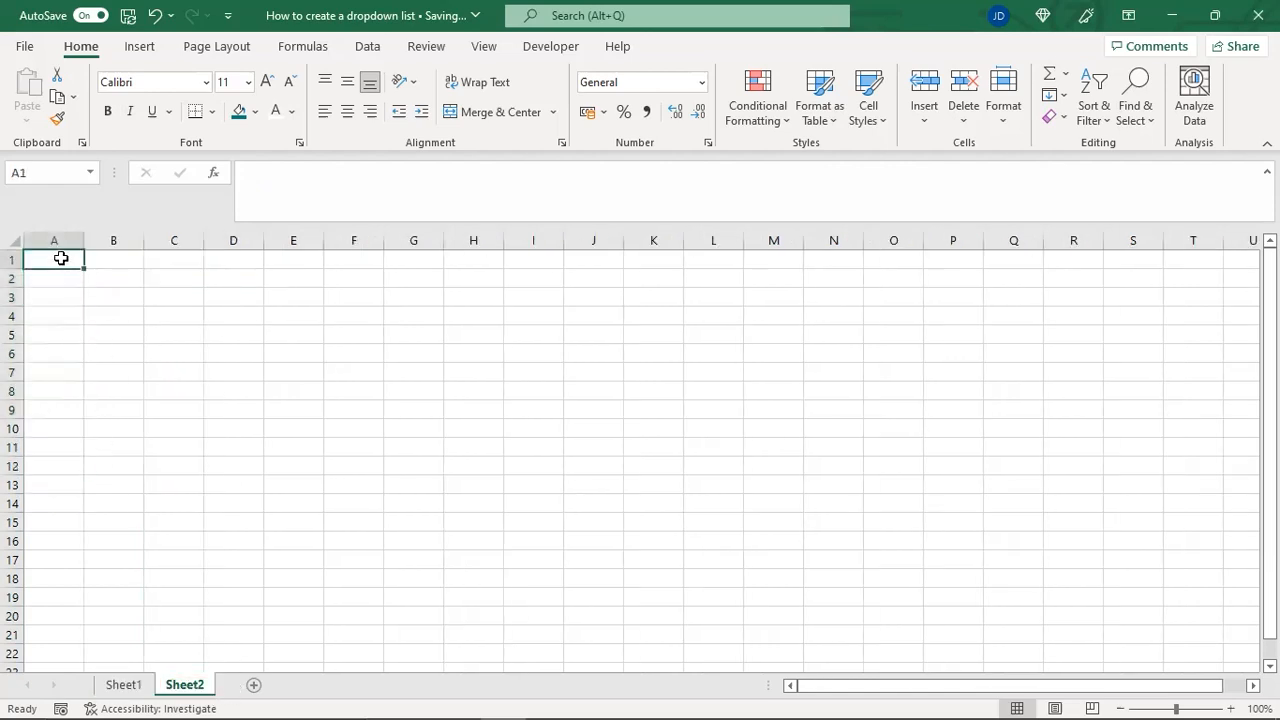
text(January)
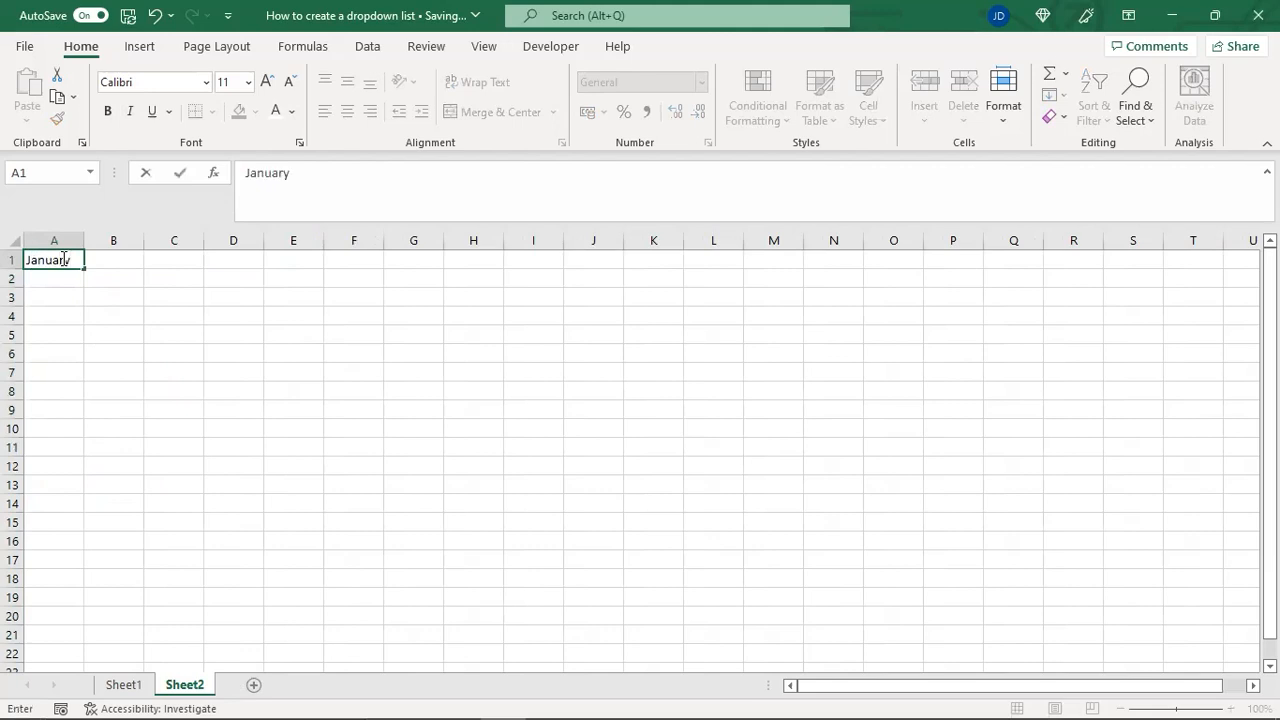
drag(83, 268, 76, 467)
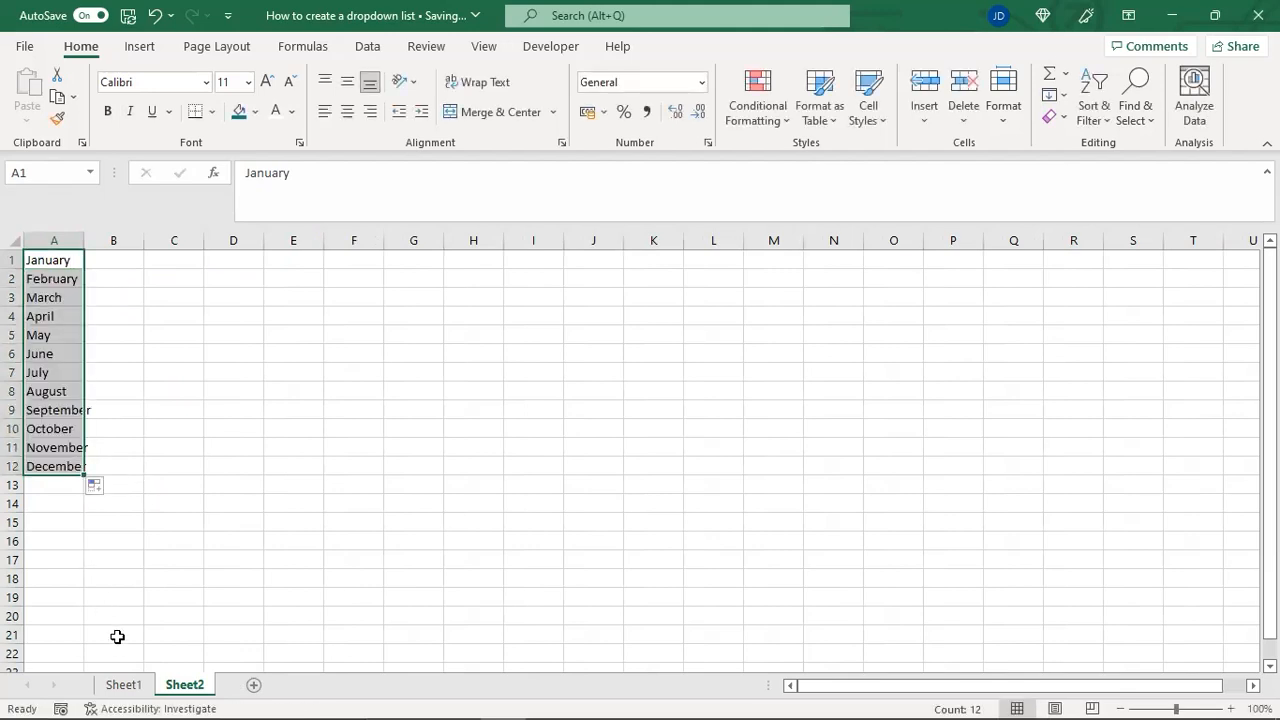
Start a data validation rule for cell B2 on Sheet1 that allows values from a List
click(138, 685)
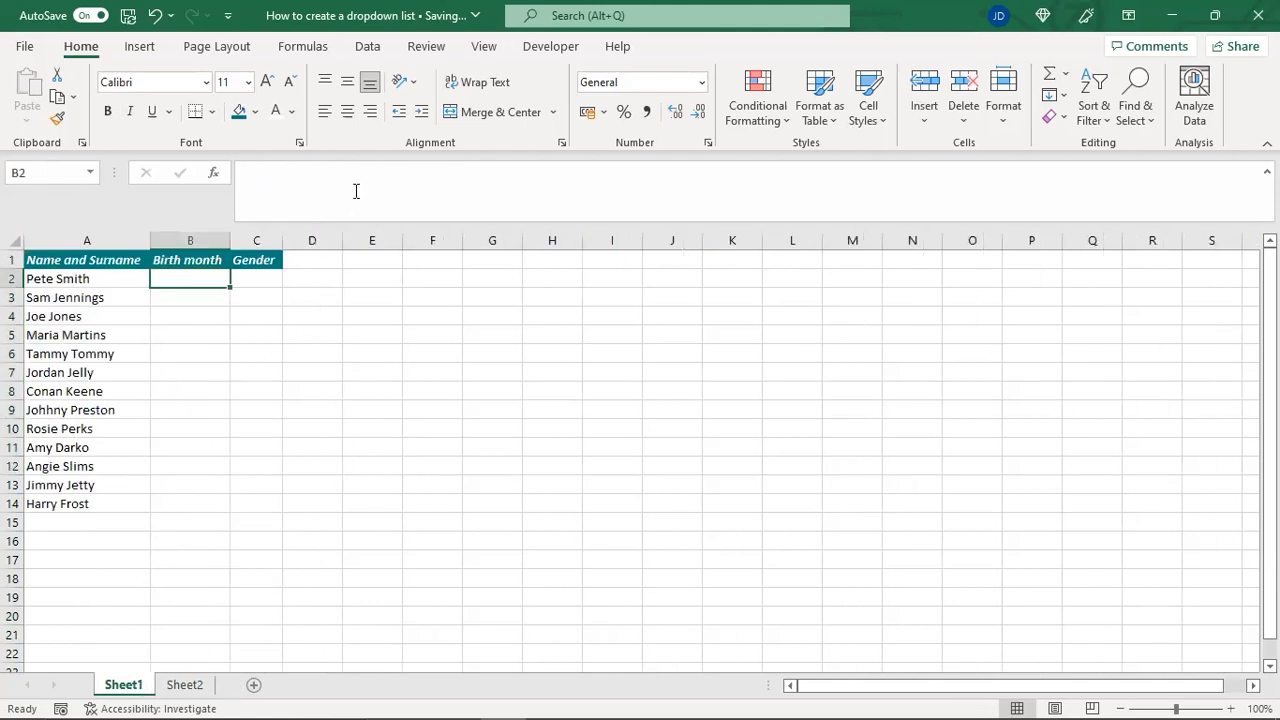
click(366, 47)
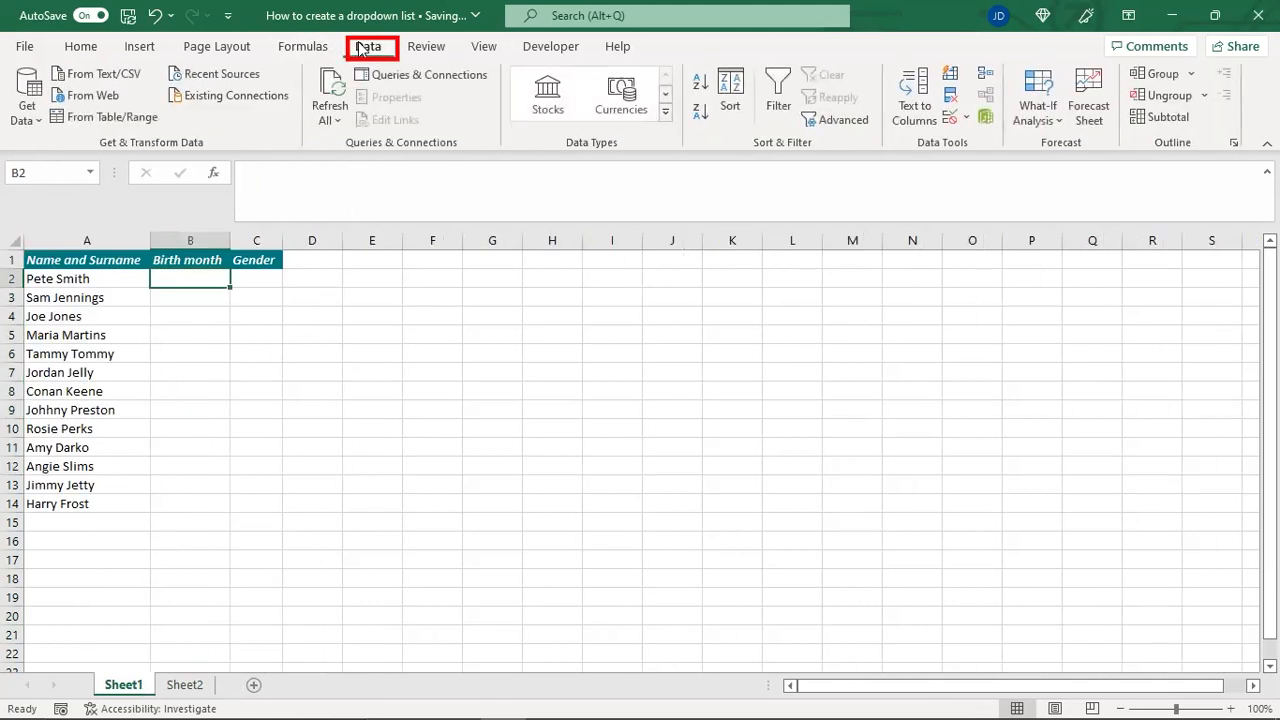
click(951, 119)
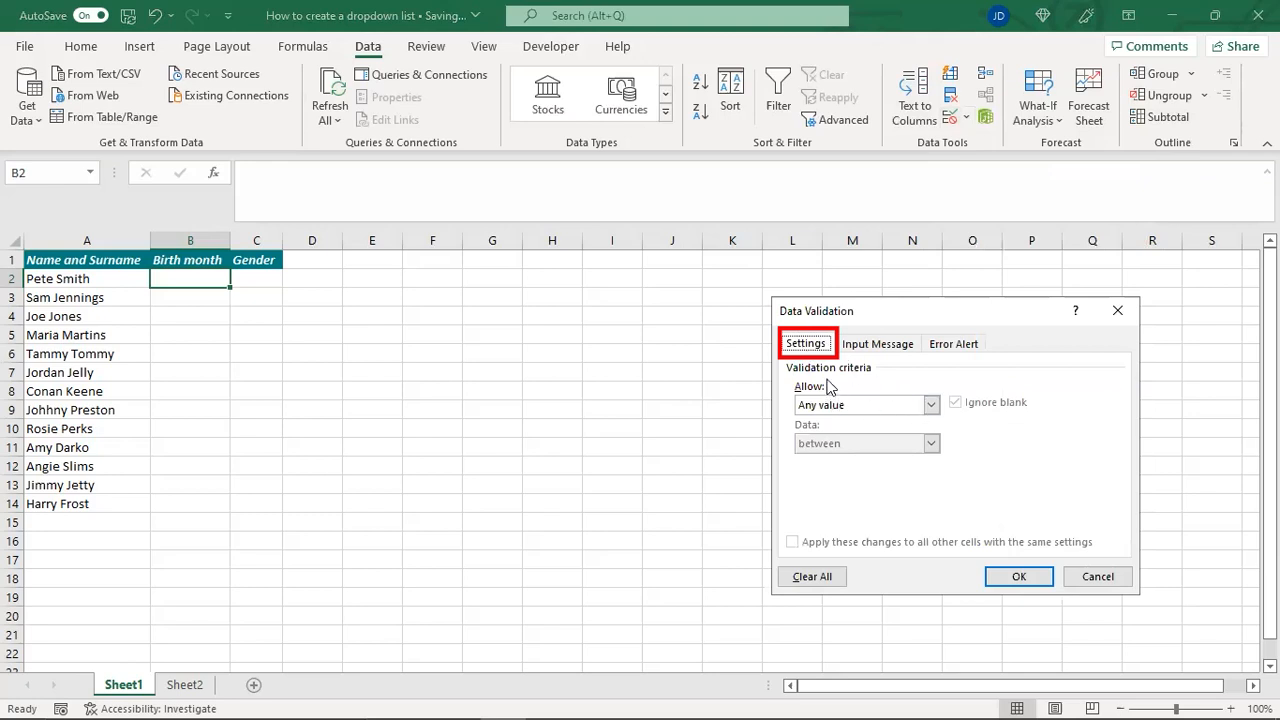
click(929, 404)
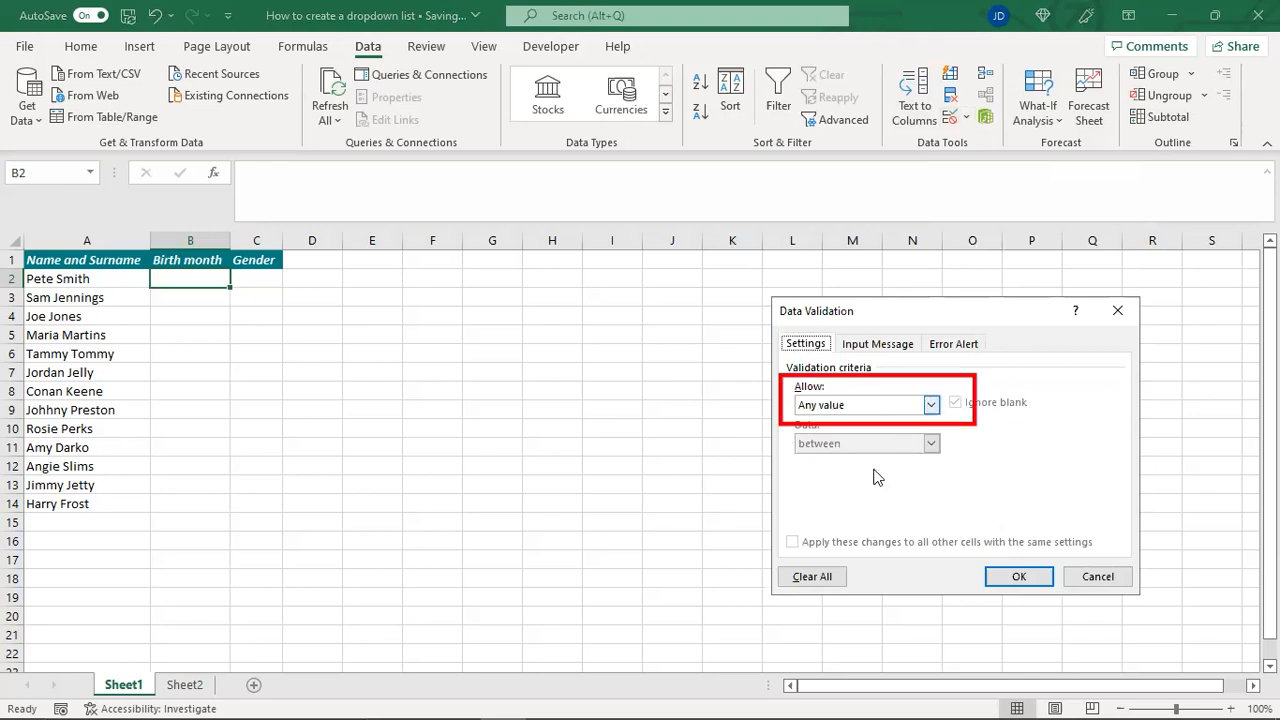
click(847, 460)
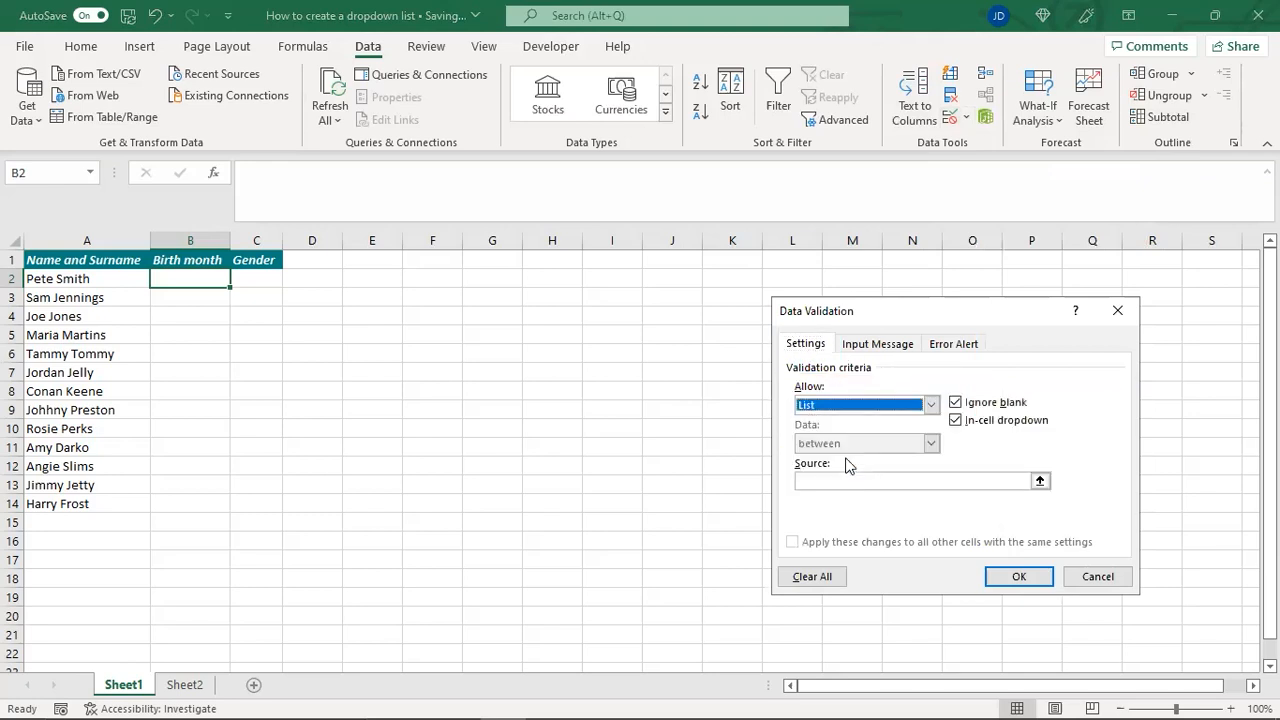
Set the list source to the months in =Sheet2!$A$1:$A$12 and apply the validation rule
click(848, 480)
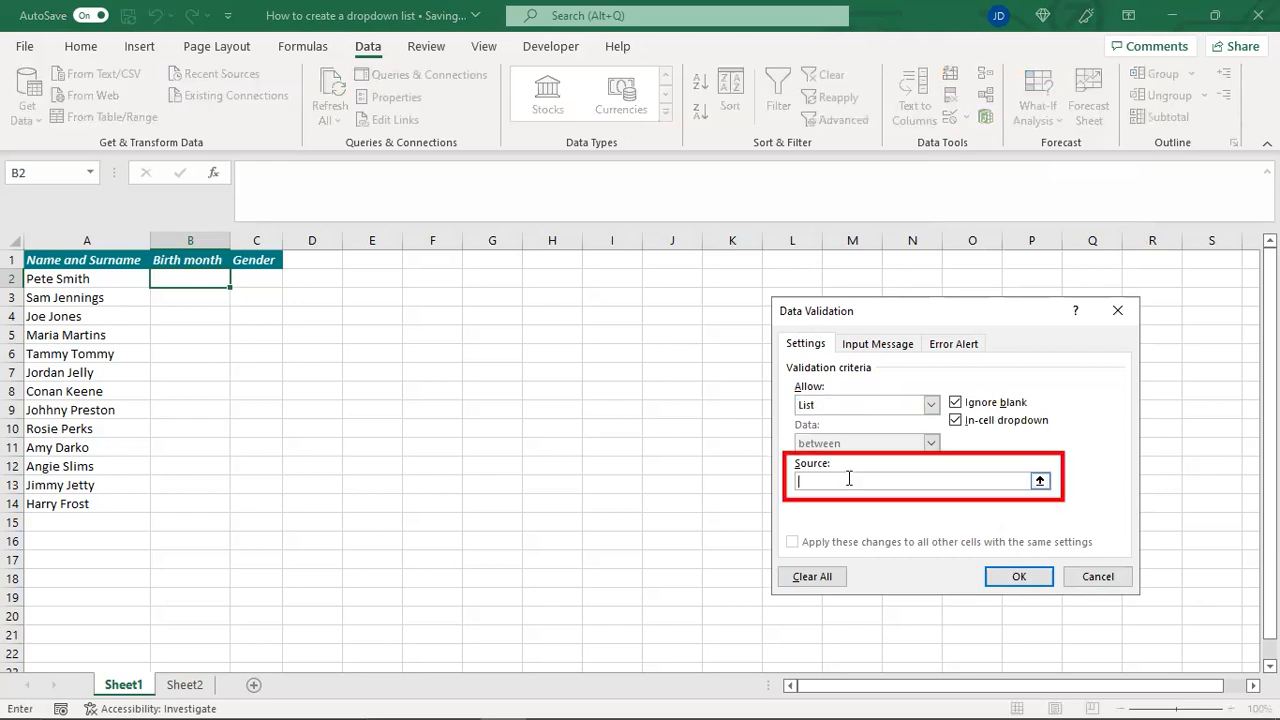
text(=)
click(185, 685)
click(63, 259)
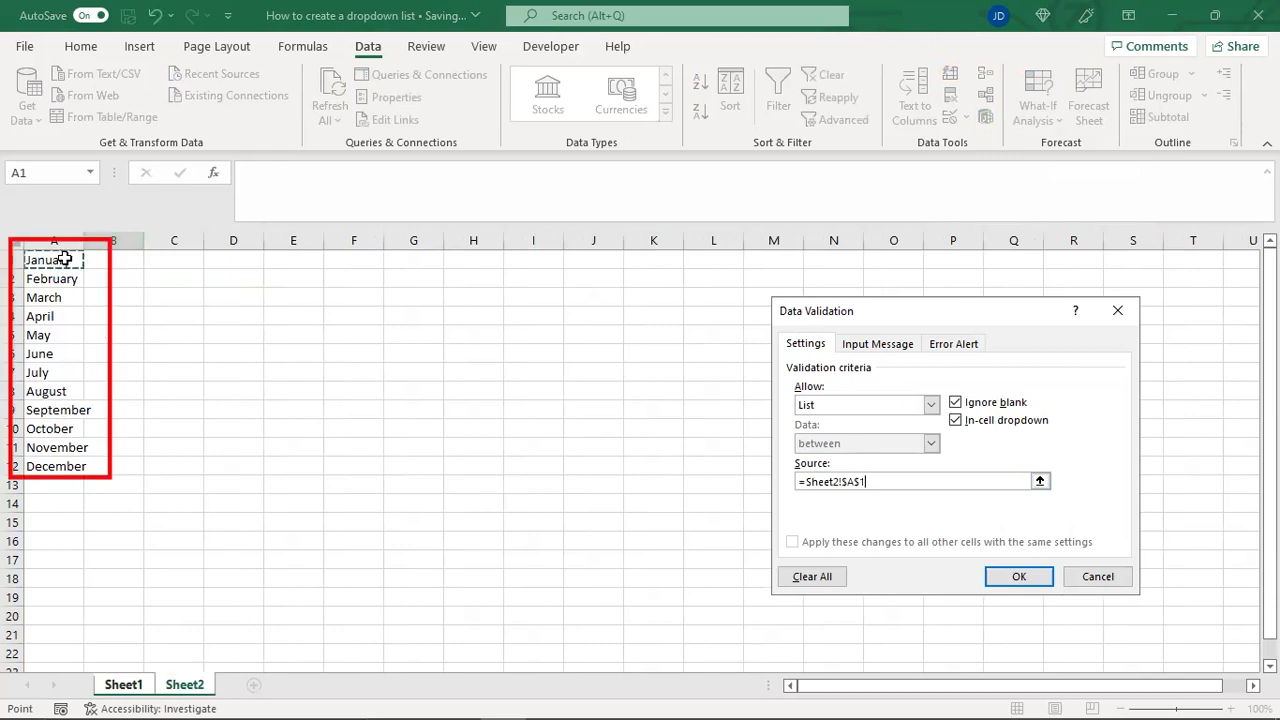
shift+click(83, 466)
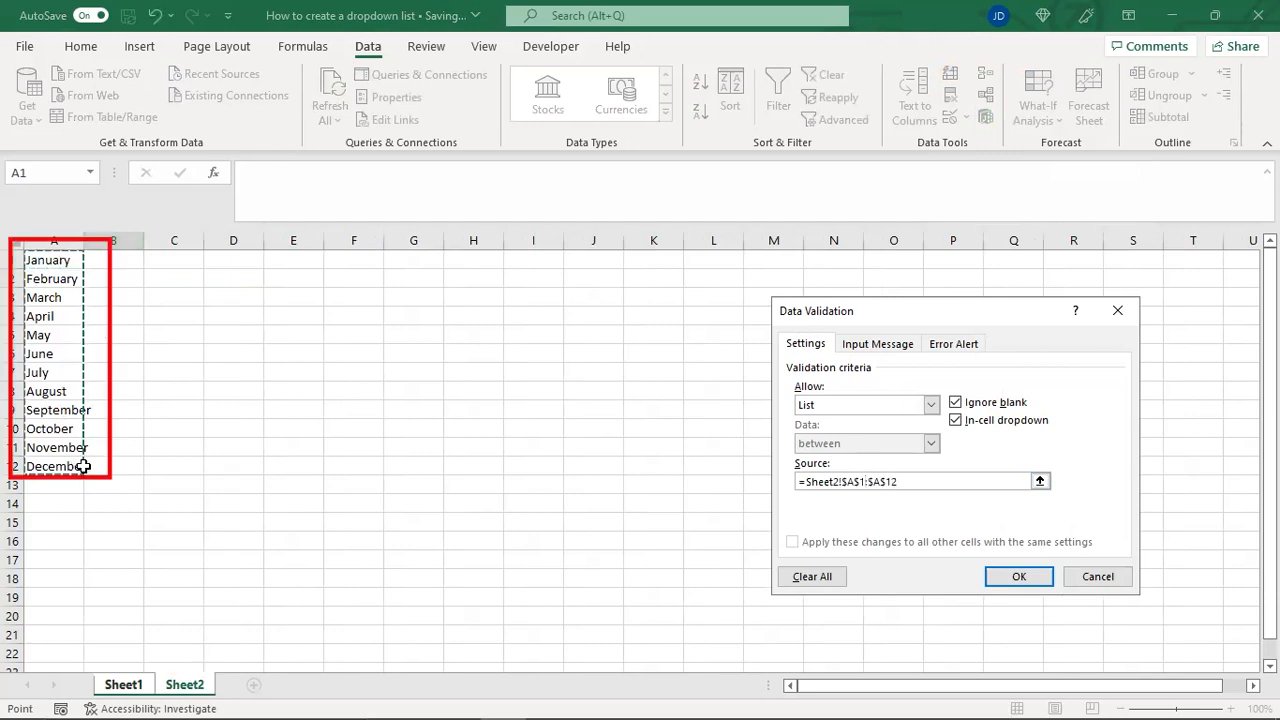
click(1011, 580)
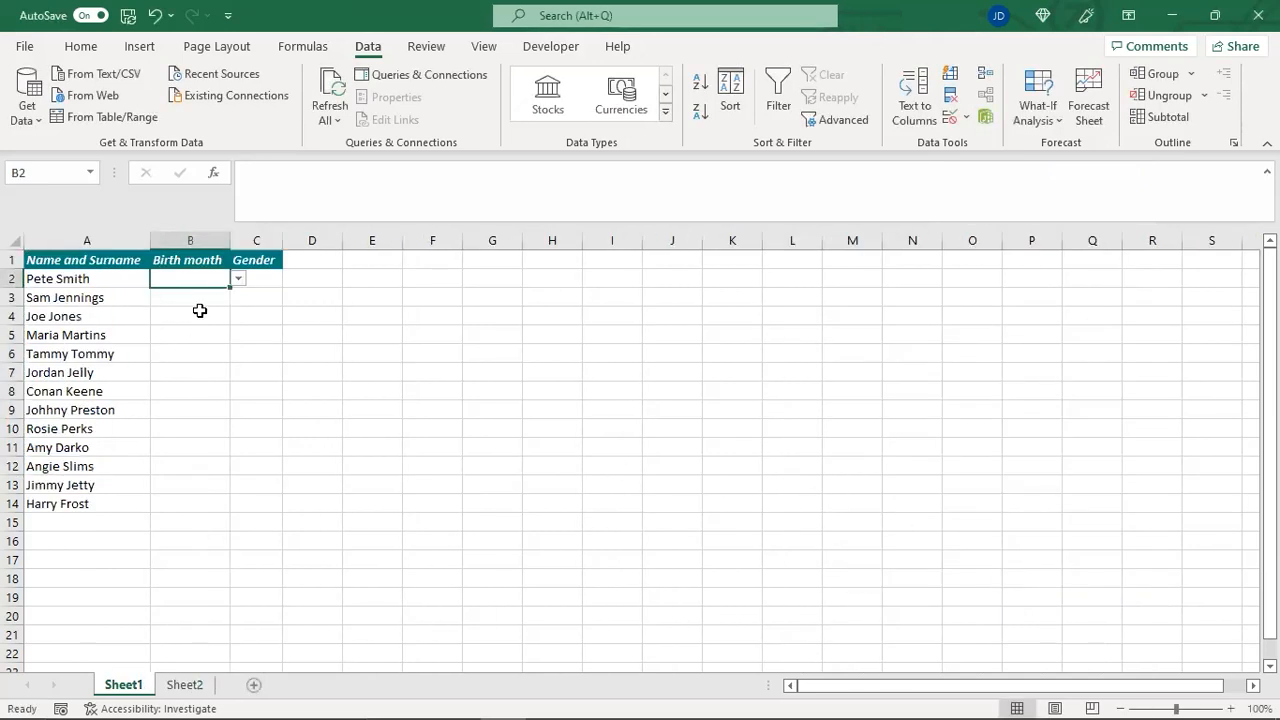
Look through the months offered in cell B2's drop-down list without choosing one
click(239, 279)
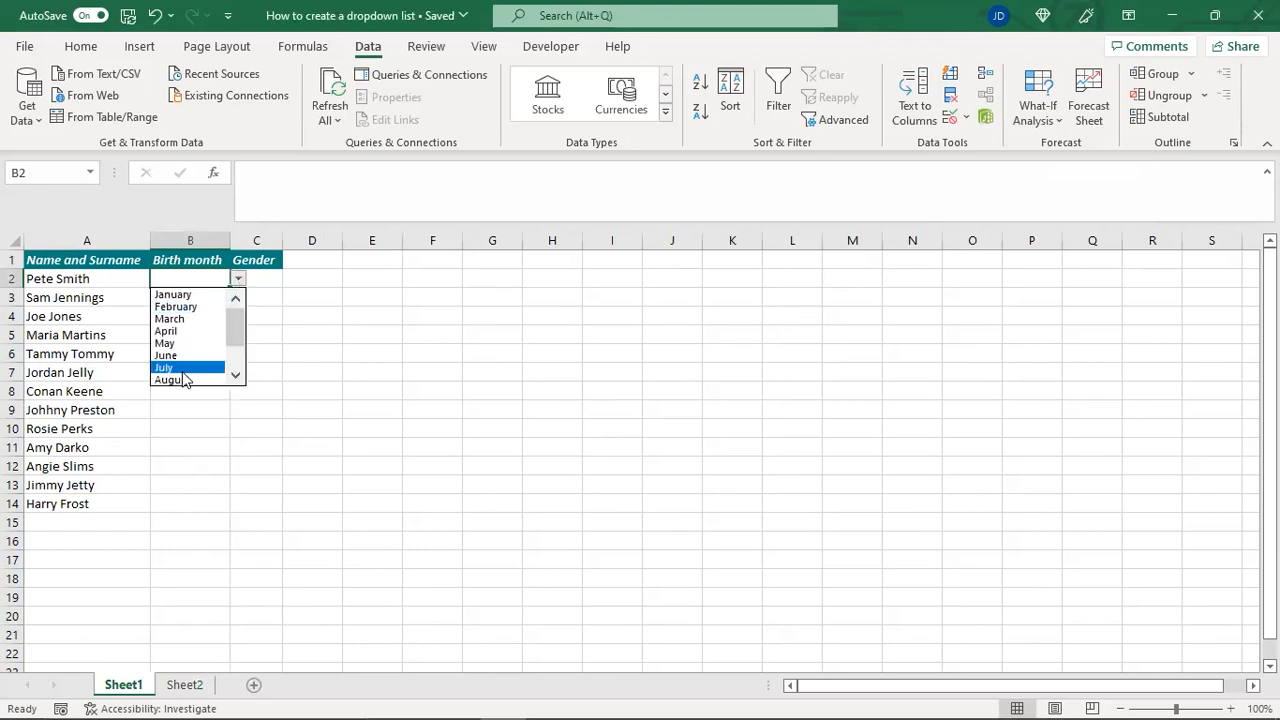
click(236, 377)
click(236, 377)
click(236, 377)
click(236, 377)
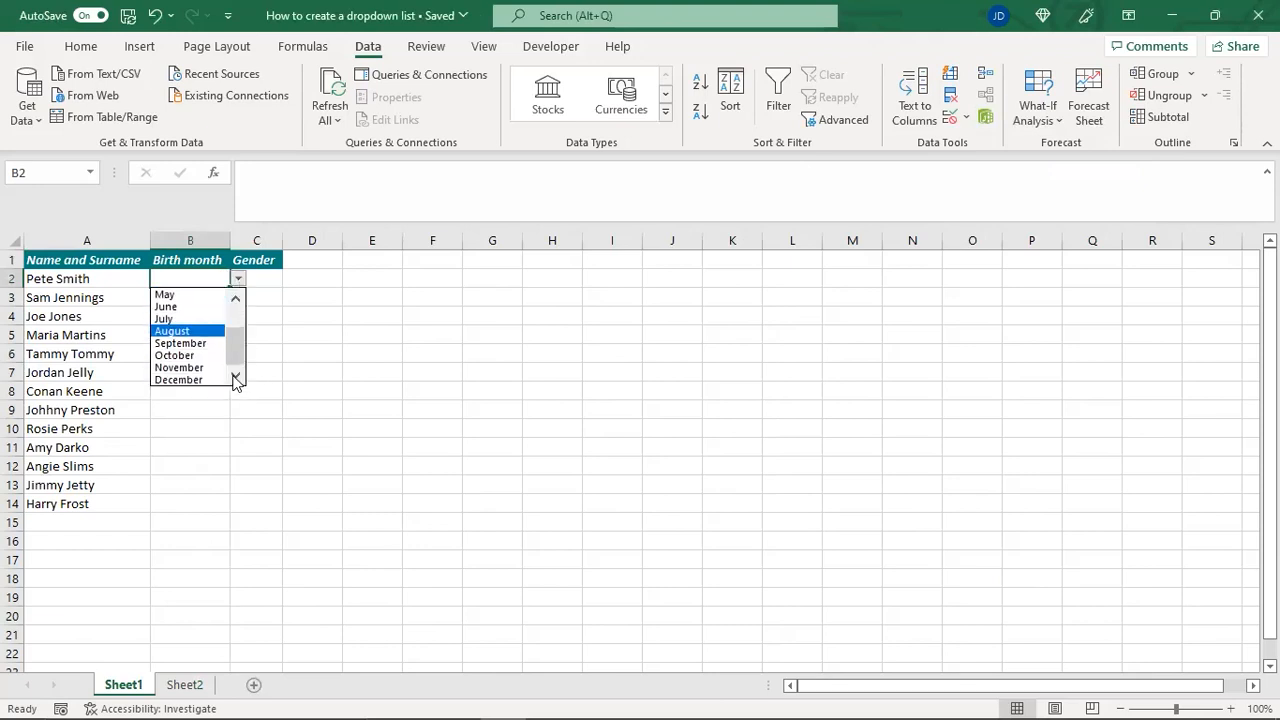
key(Escape)
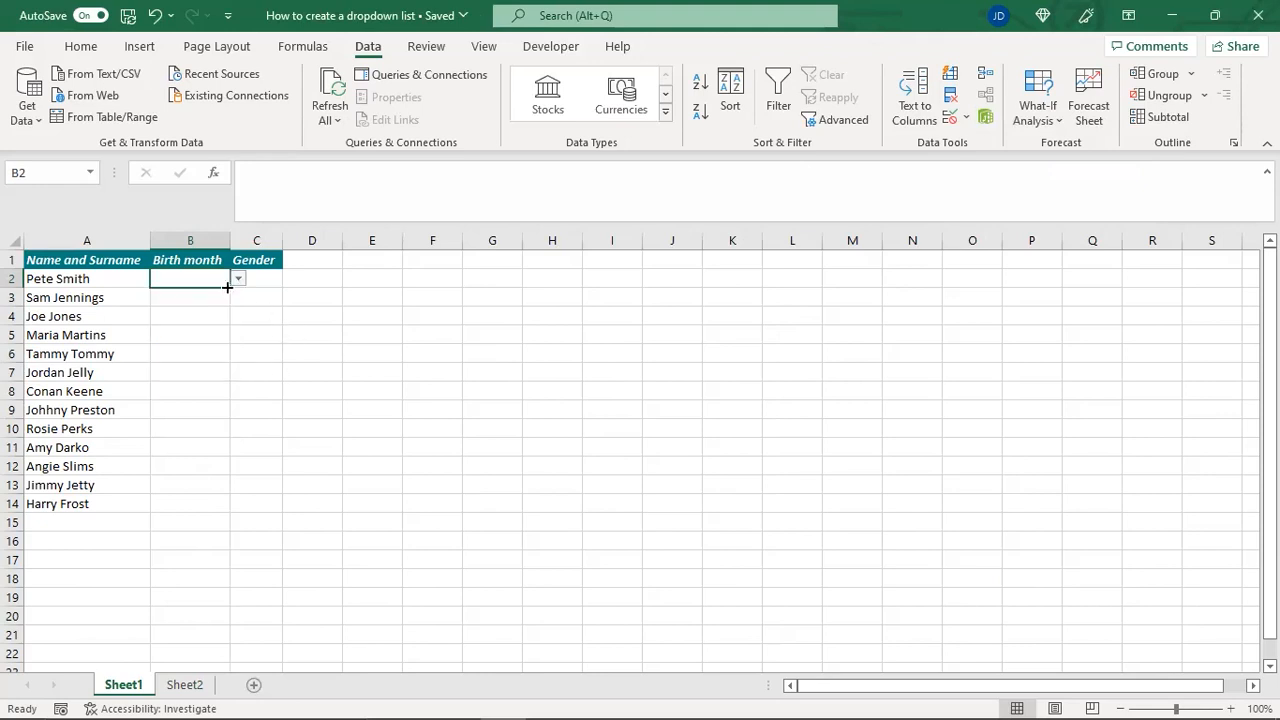
Copy the drop-down list from B2 down through B14 and check several of the filled cells
drag(228, 287, 216, 520)
click(216, 468)
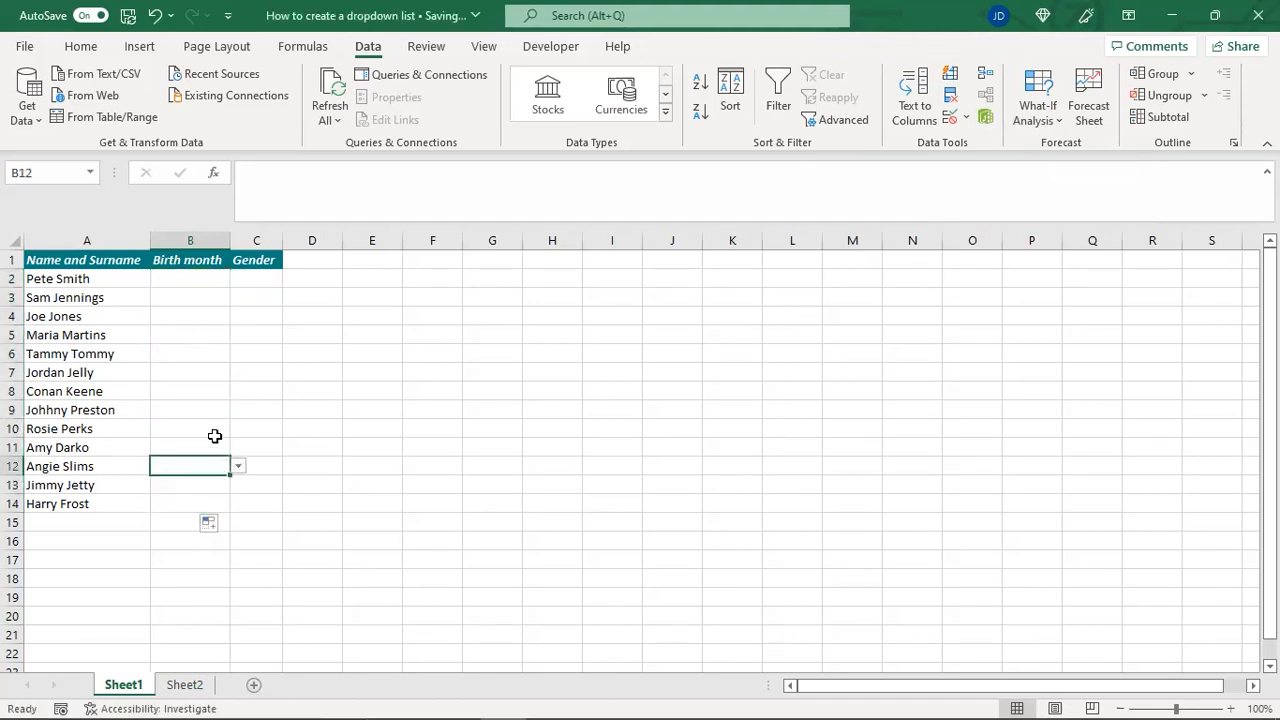
click(211, 431)
click(209, 481)
Choose February from the drop-down list in B14 and April from the one in B10
click(209, 501)
click(238, 504)
click(202, 531)
click(196, 428)
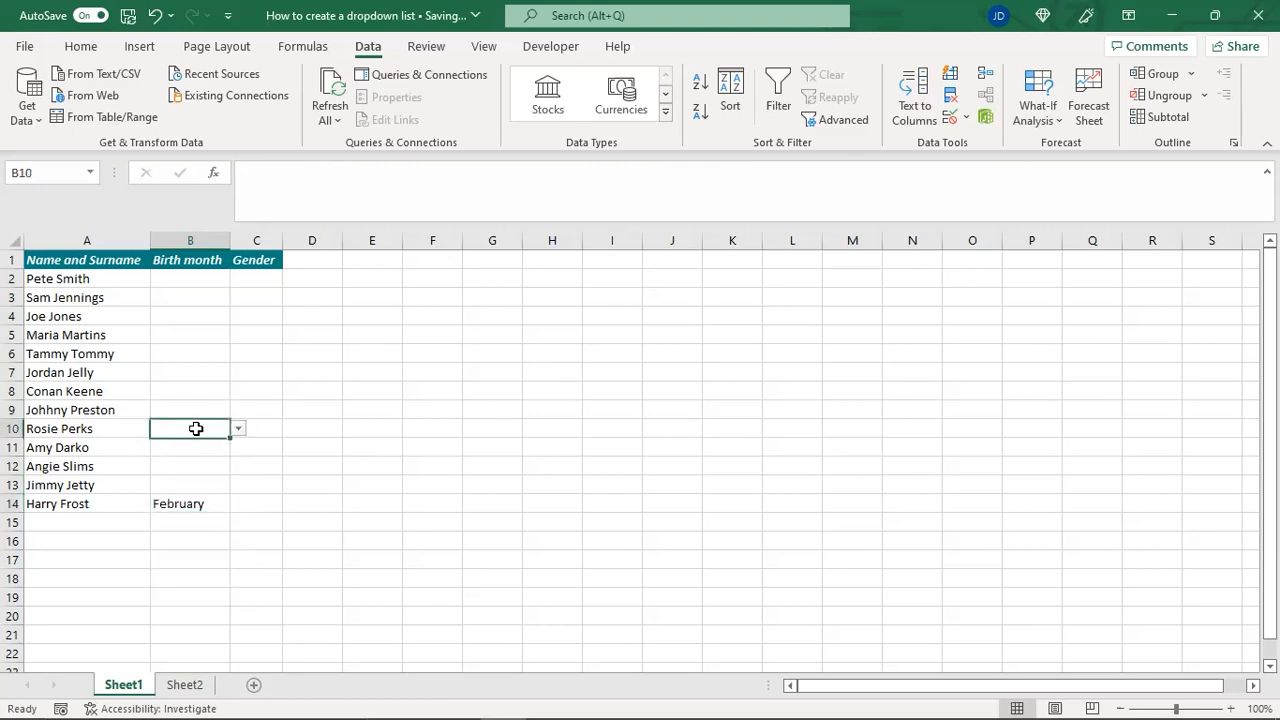
click(238, 428)
click(183, 482)
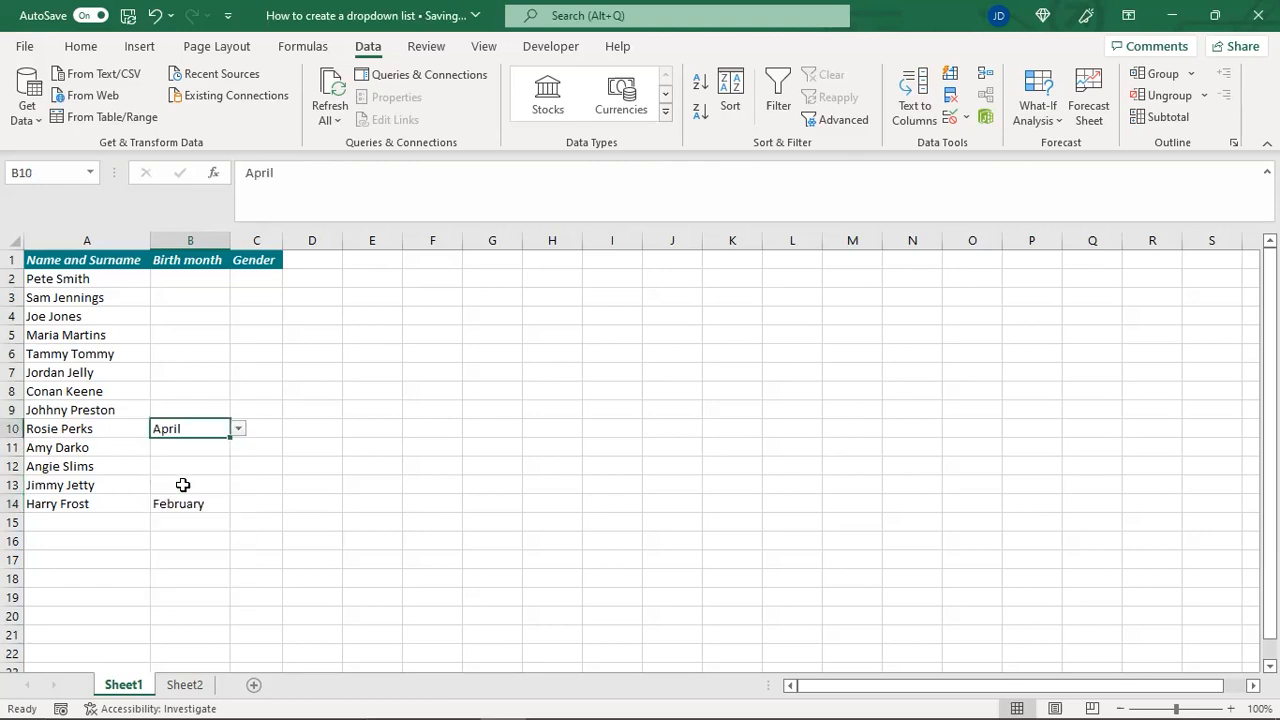
Try to enter the invalid text skjghk in cell B5 to test the validation, then cancel the entry
click(183, 335)
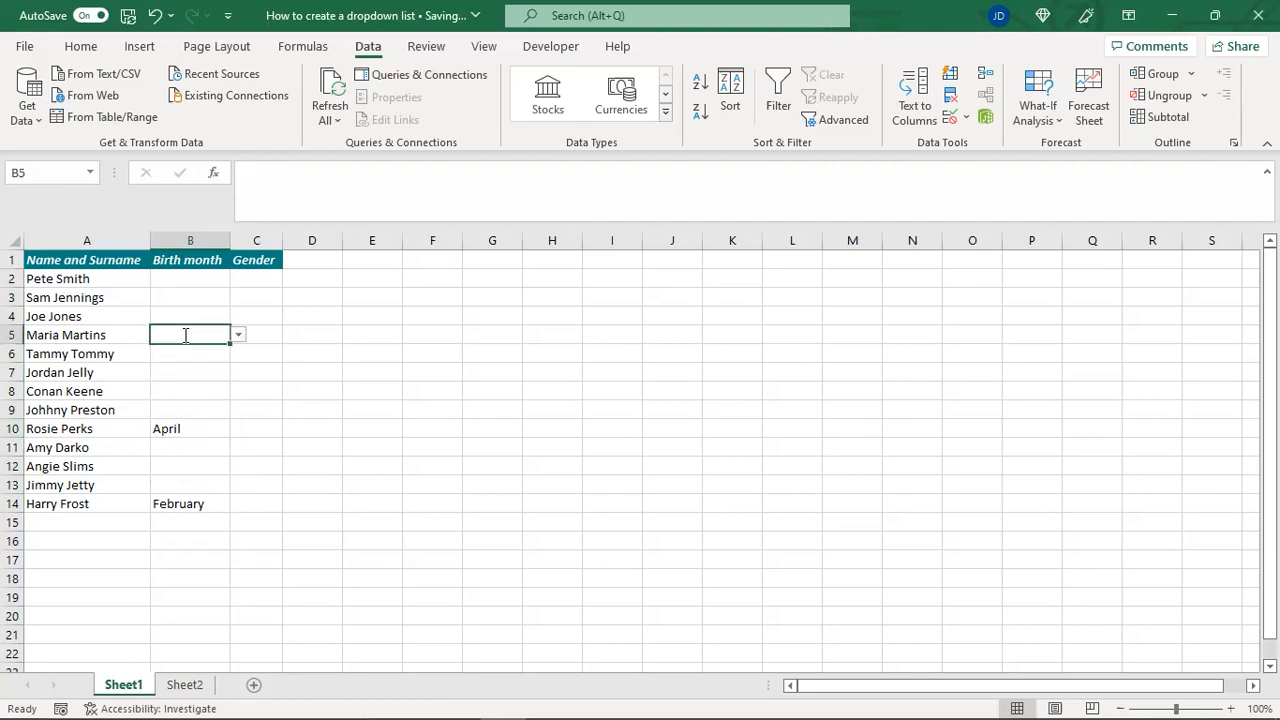
text(skjghk)
click(183, 335)
key(Return)
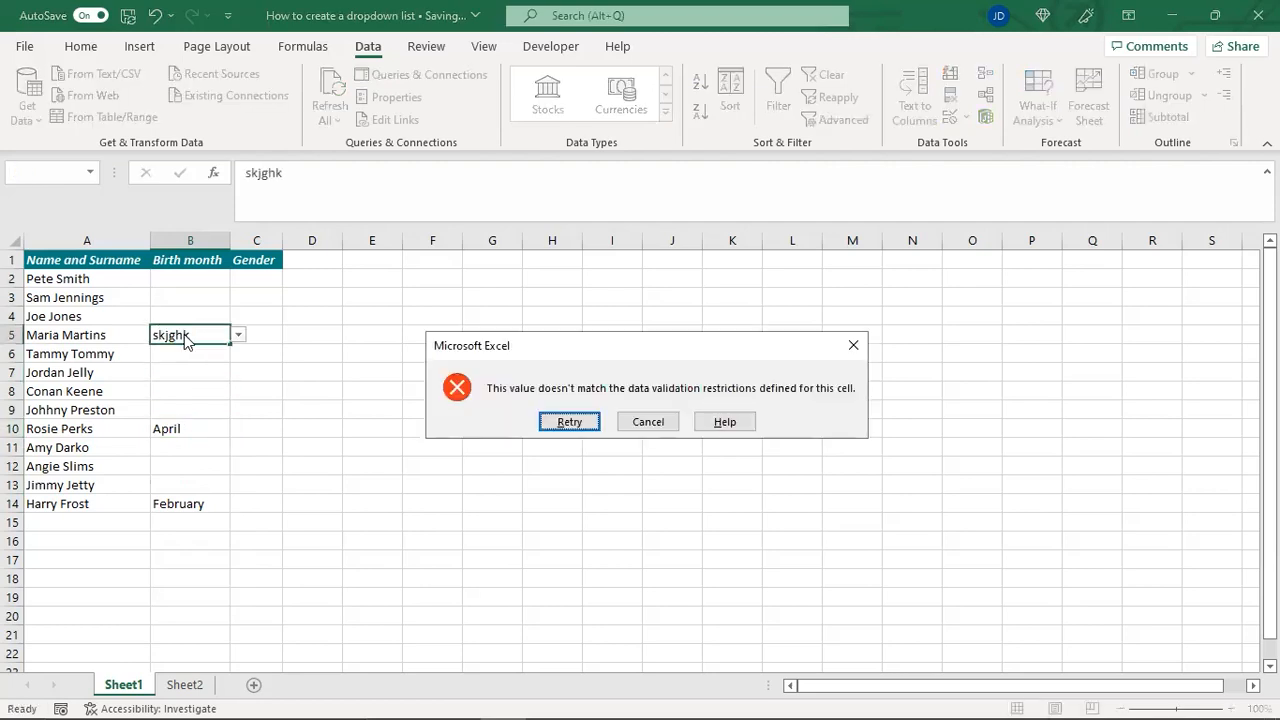
click(656, 428)
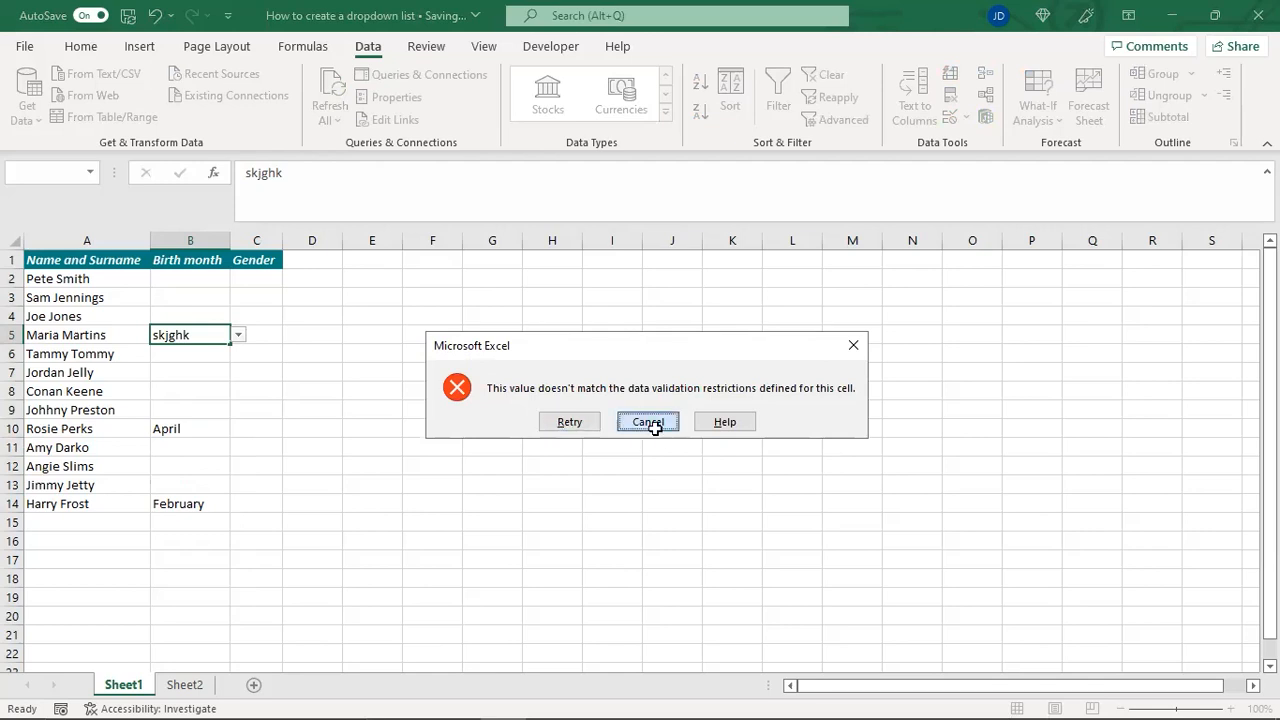
Check the end of the month list on Sheet2 and the source range in cell B5's data validation settings
click(199, 687)
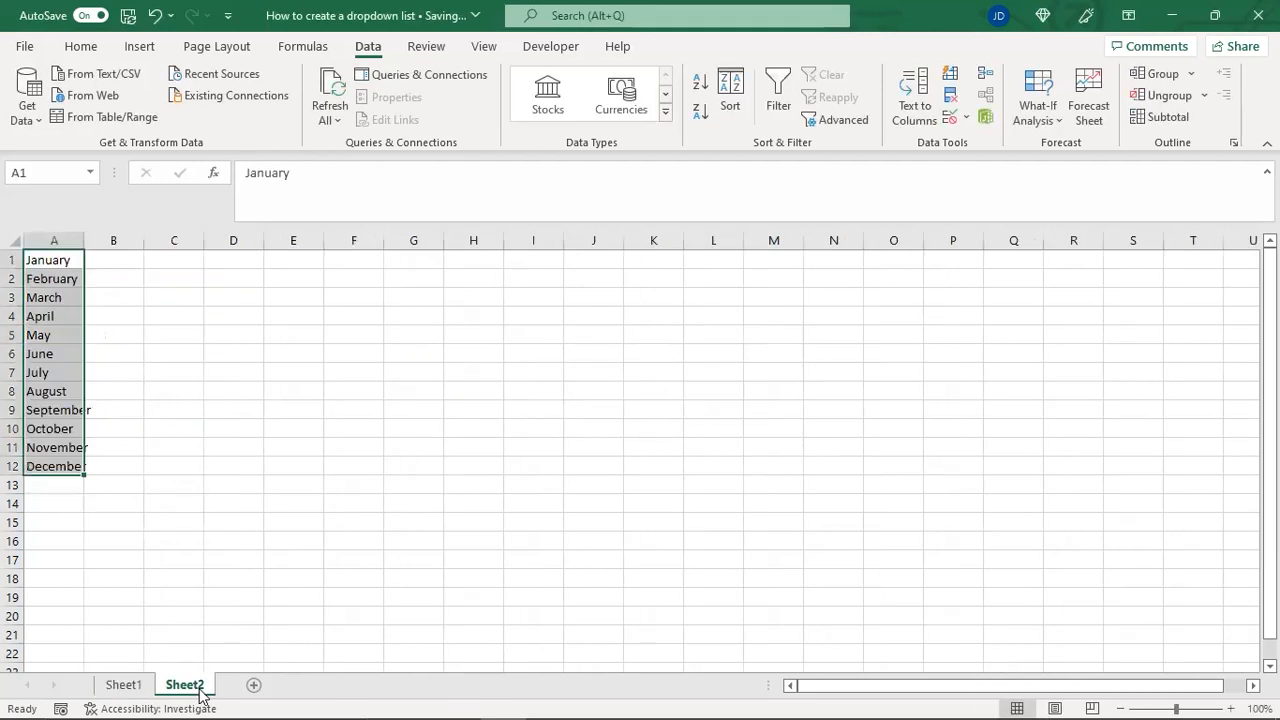
click(34, 484)
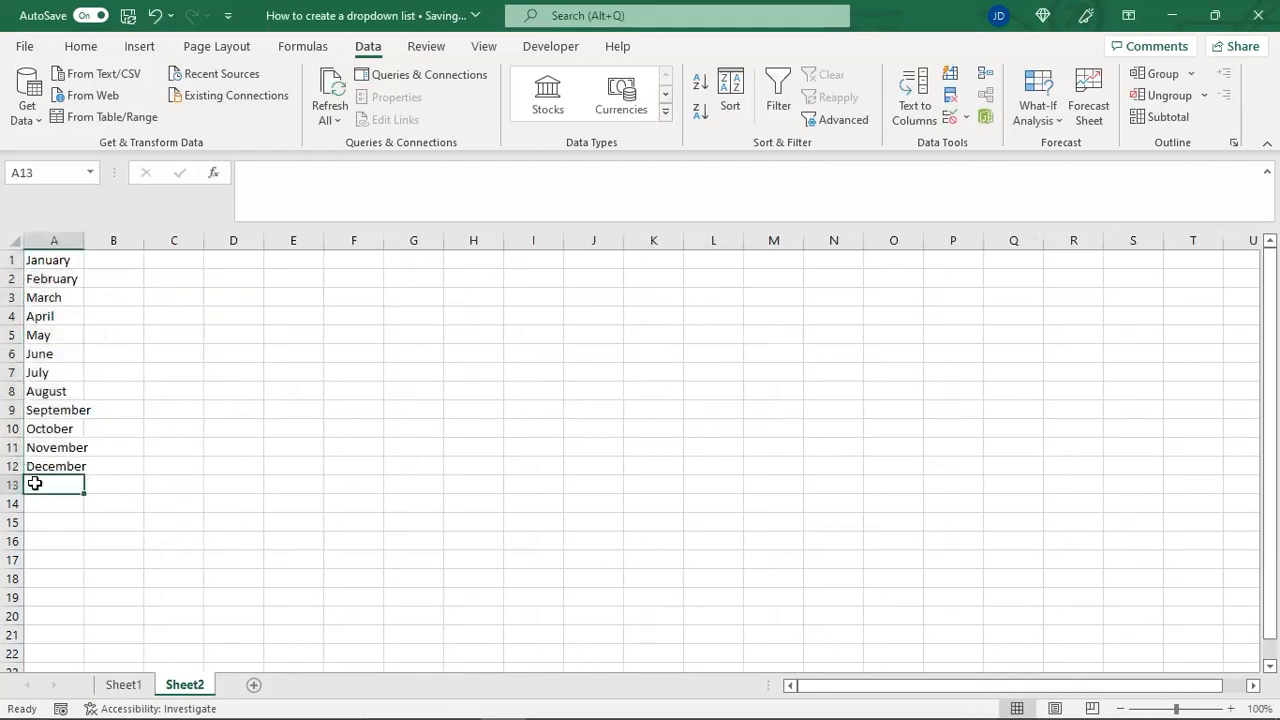
click(128, 686)
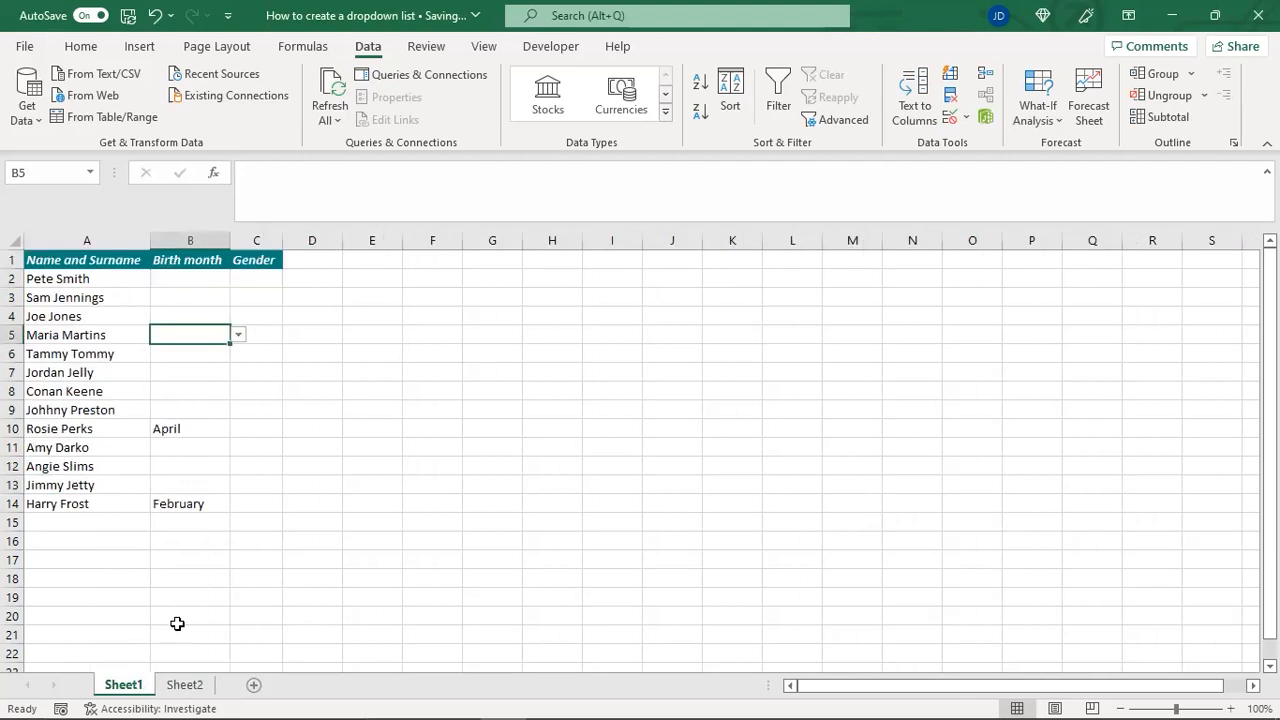
click(949, 118)
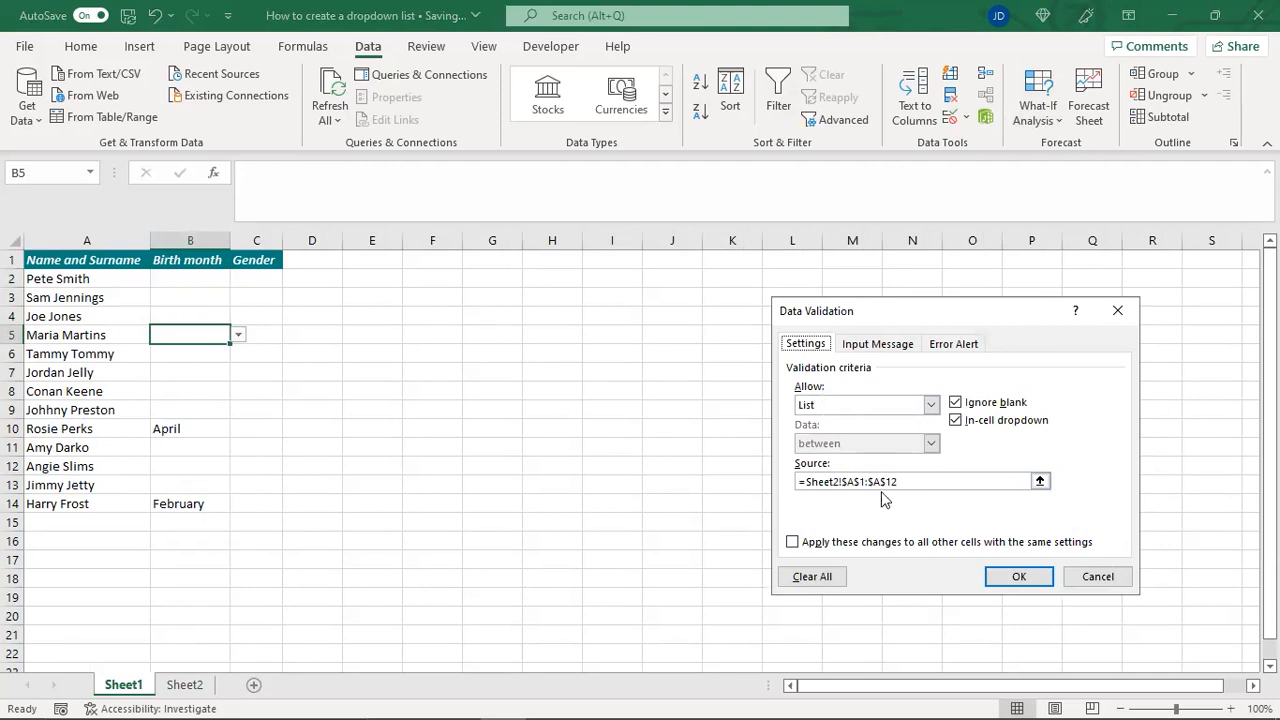
click(1012, 577)
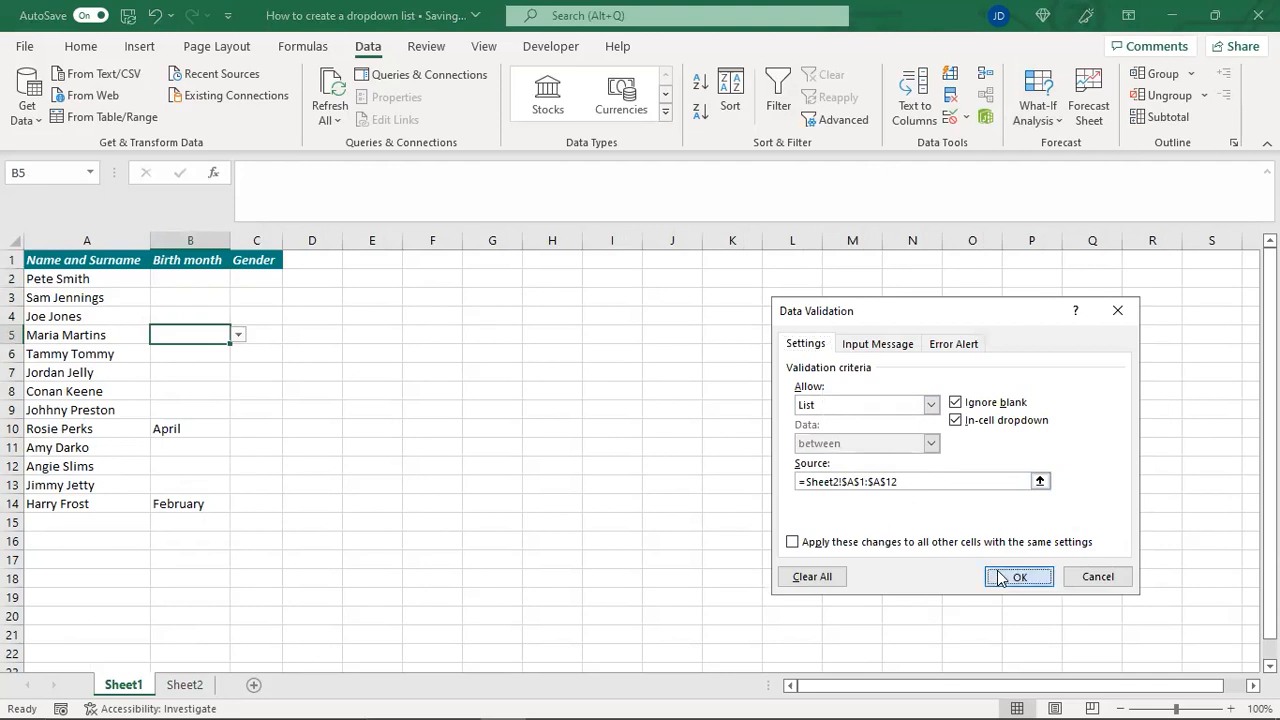
Add list data validation to cell C2 in the Gender column with the manually entered source Female,Male
click(261, 277)
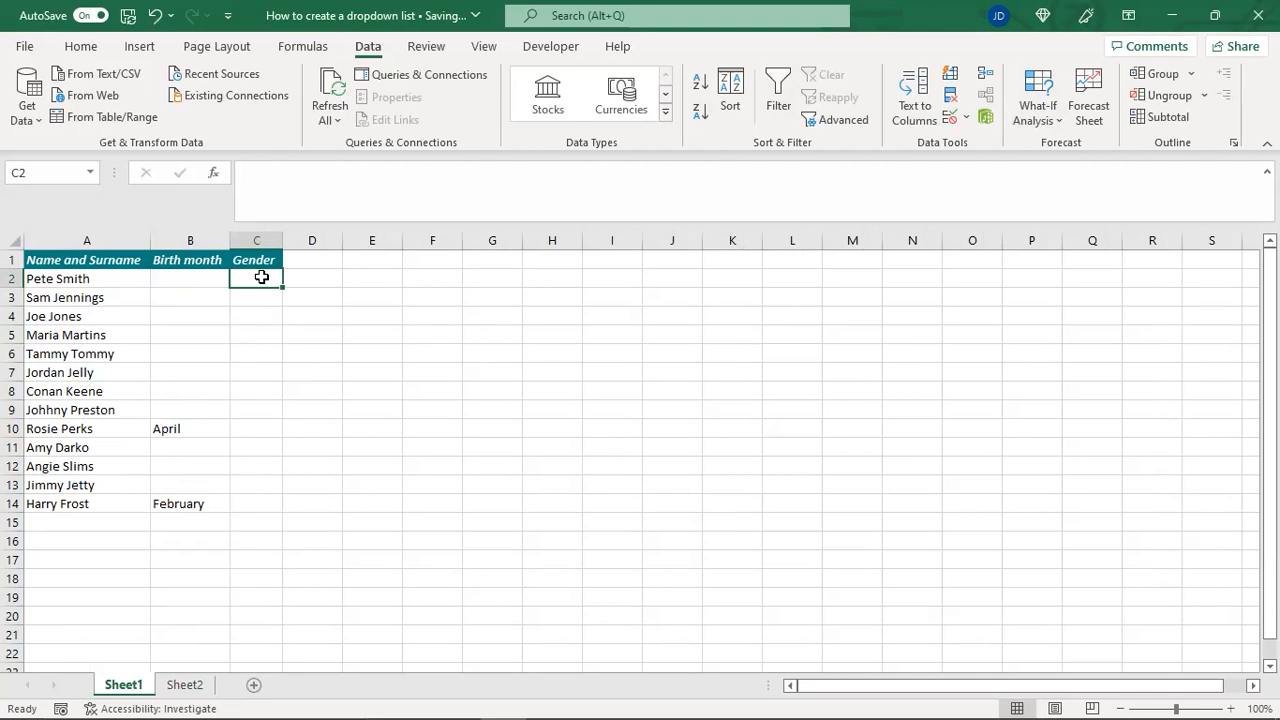
click(952, 120)
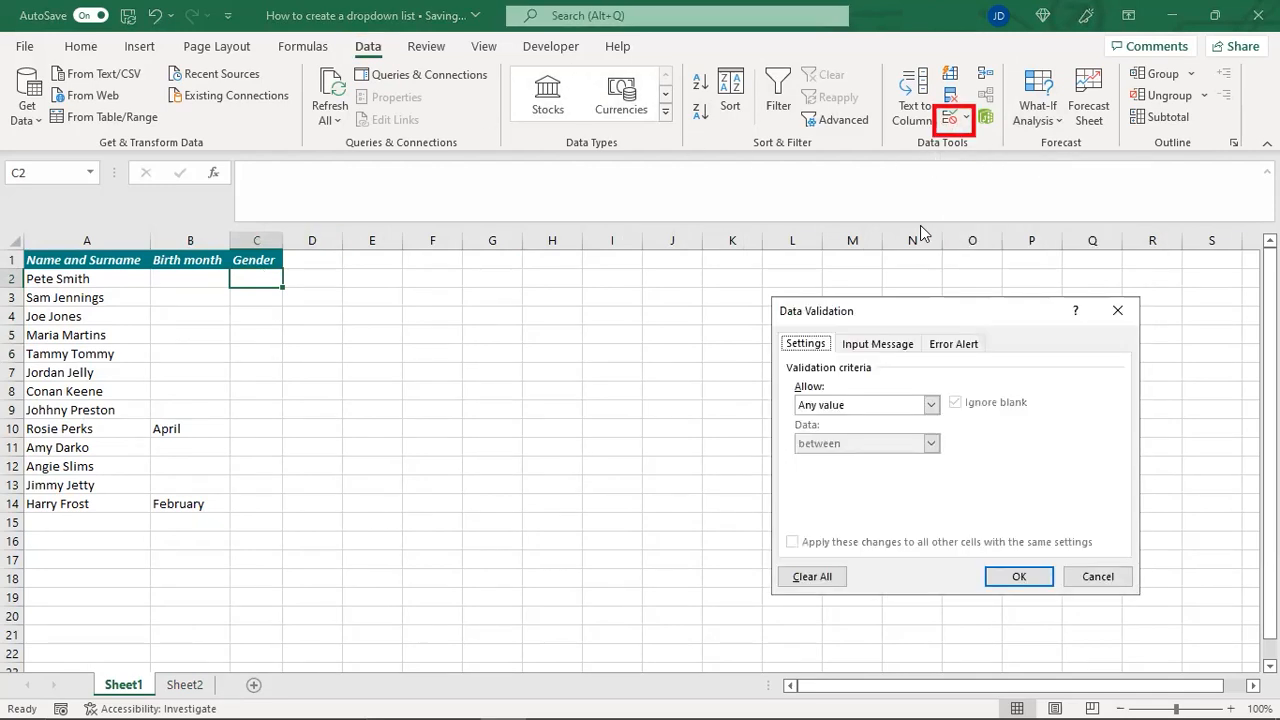
click(931, 406)
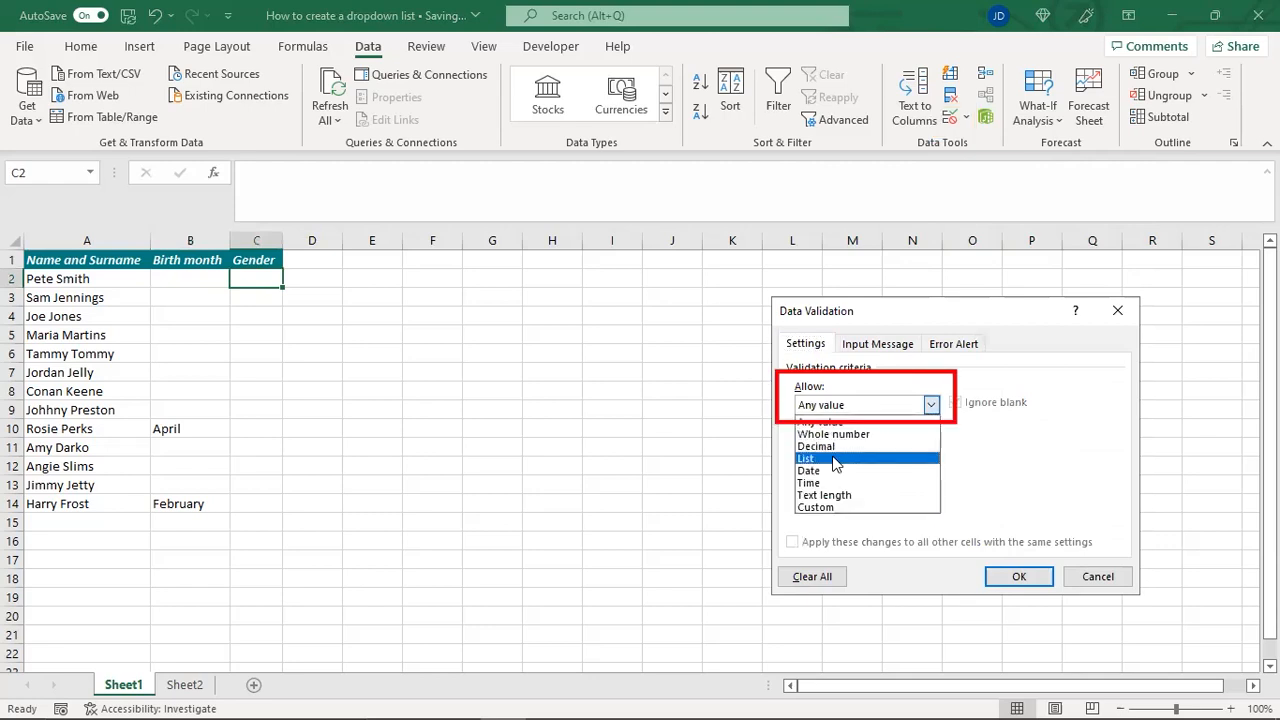
click(834, 460)
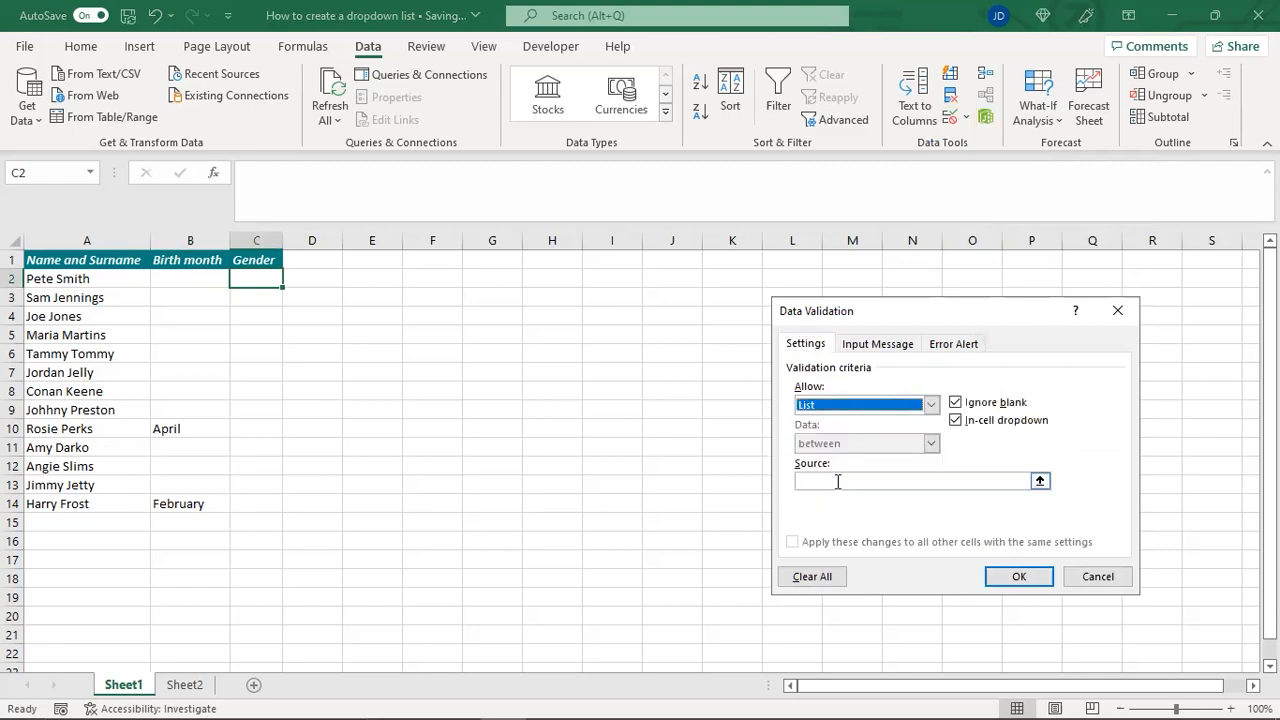
click(838, 481)
text(Female,Male)
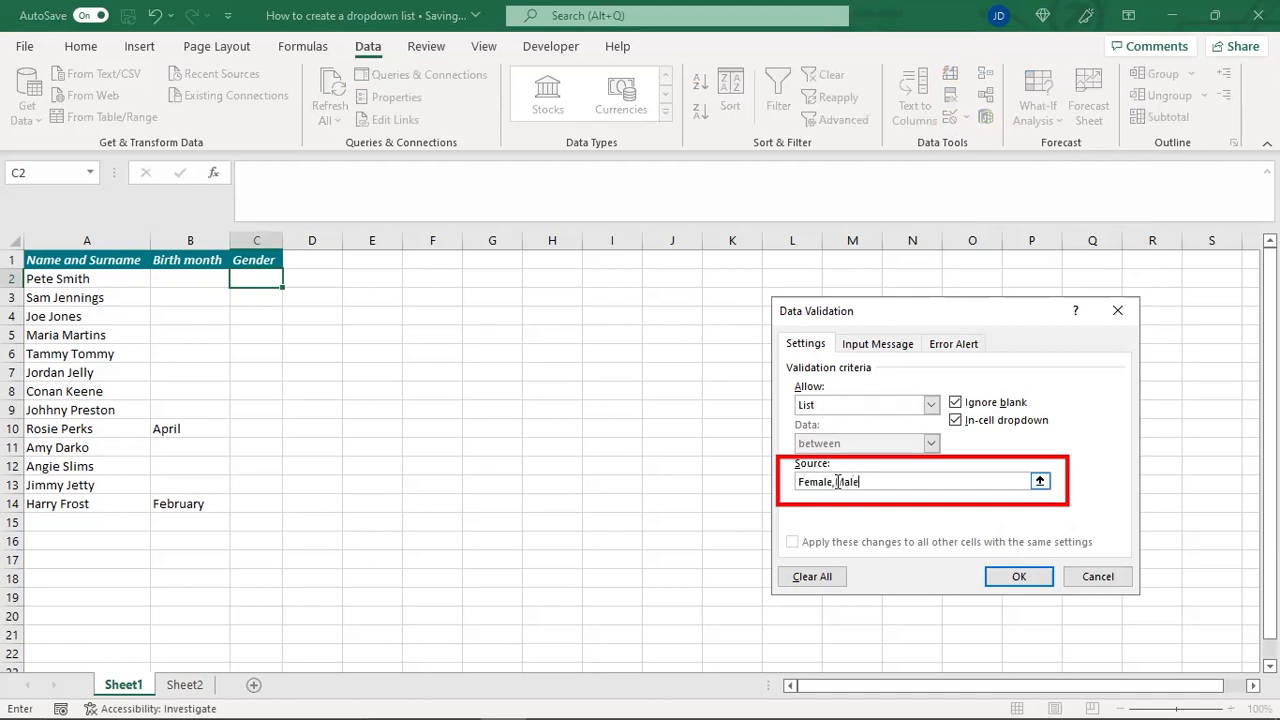
click(1019, 581)
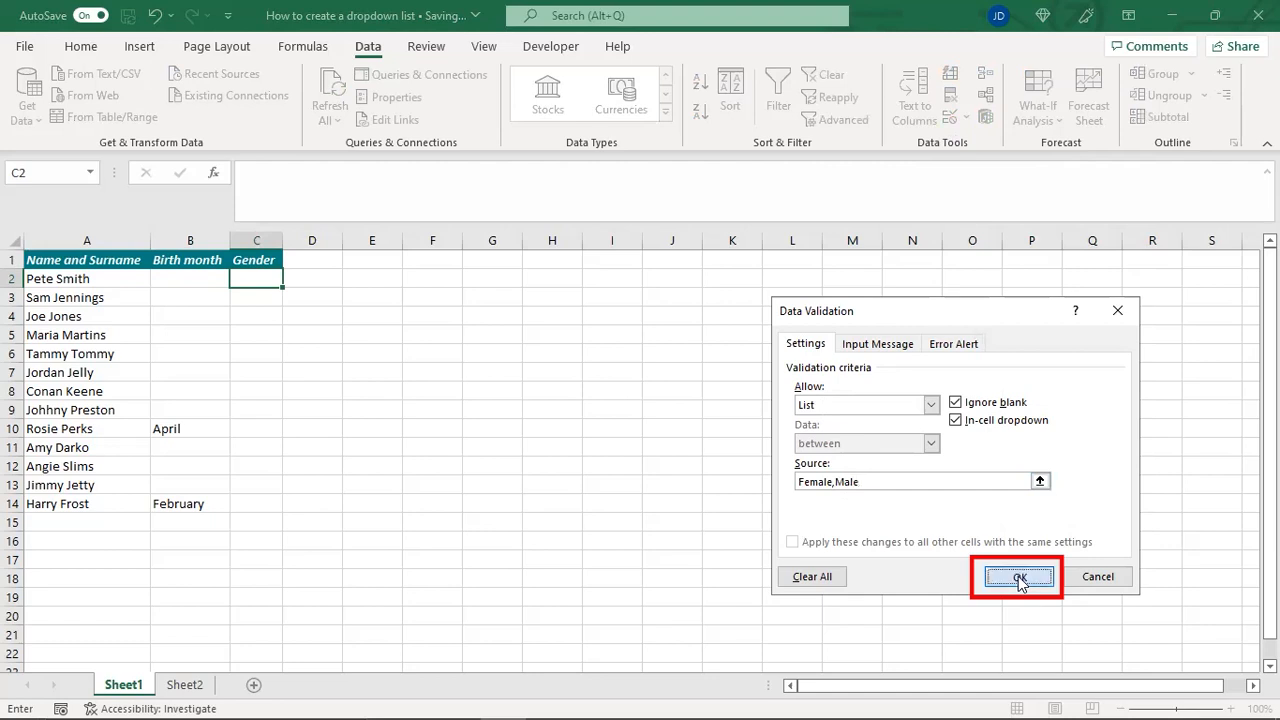
Try both options of the drop-down list in C2, ending with Female selected
click(291, 280)
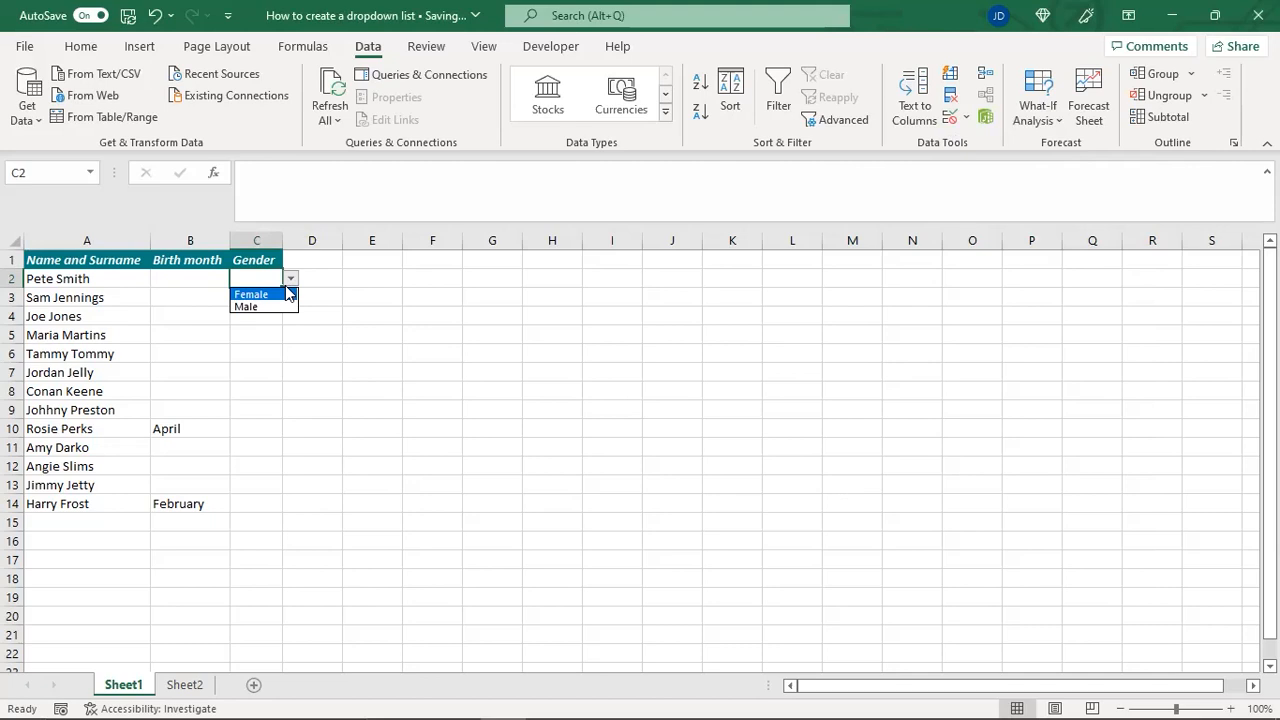
click(278, 293)
click(291, 279)
click(262, 306)
click(291, 279)
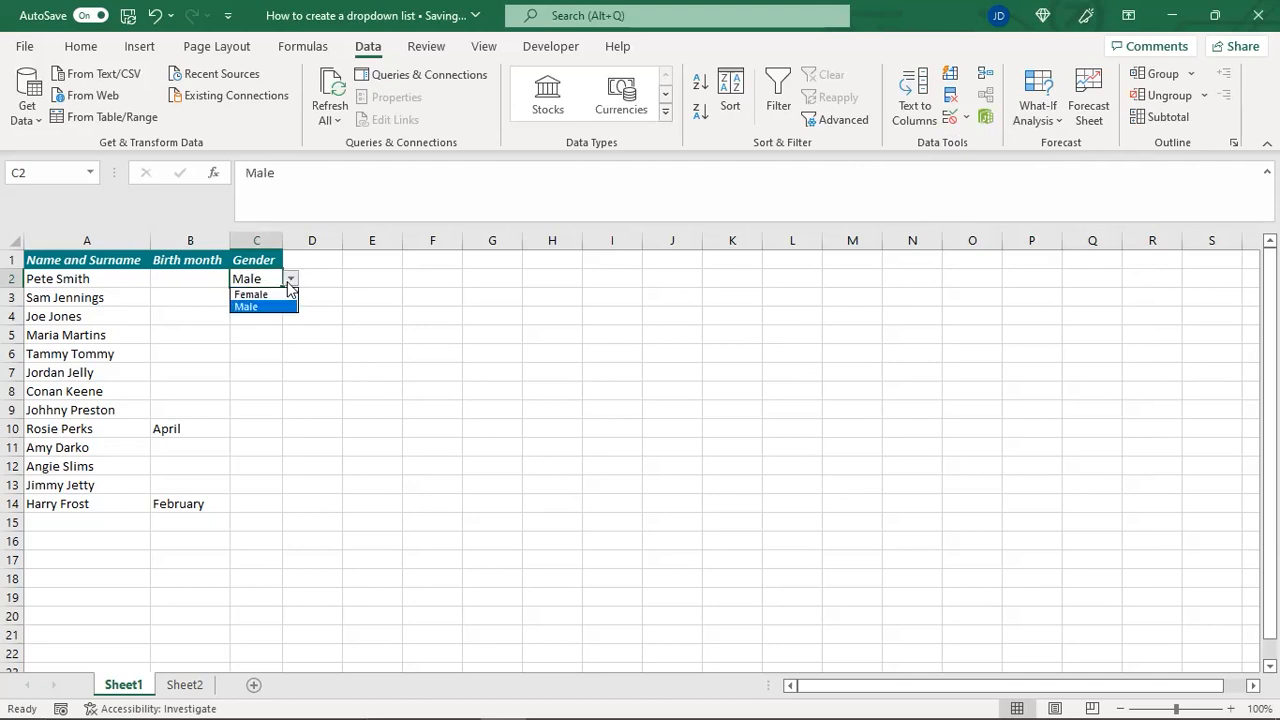
click(278, 293)
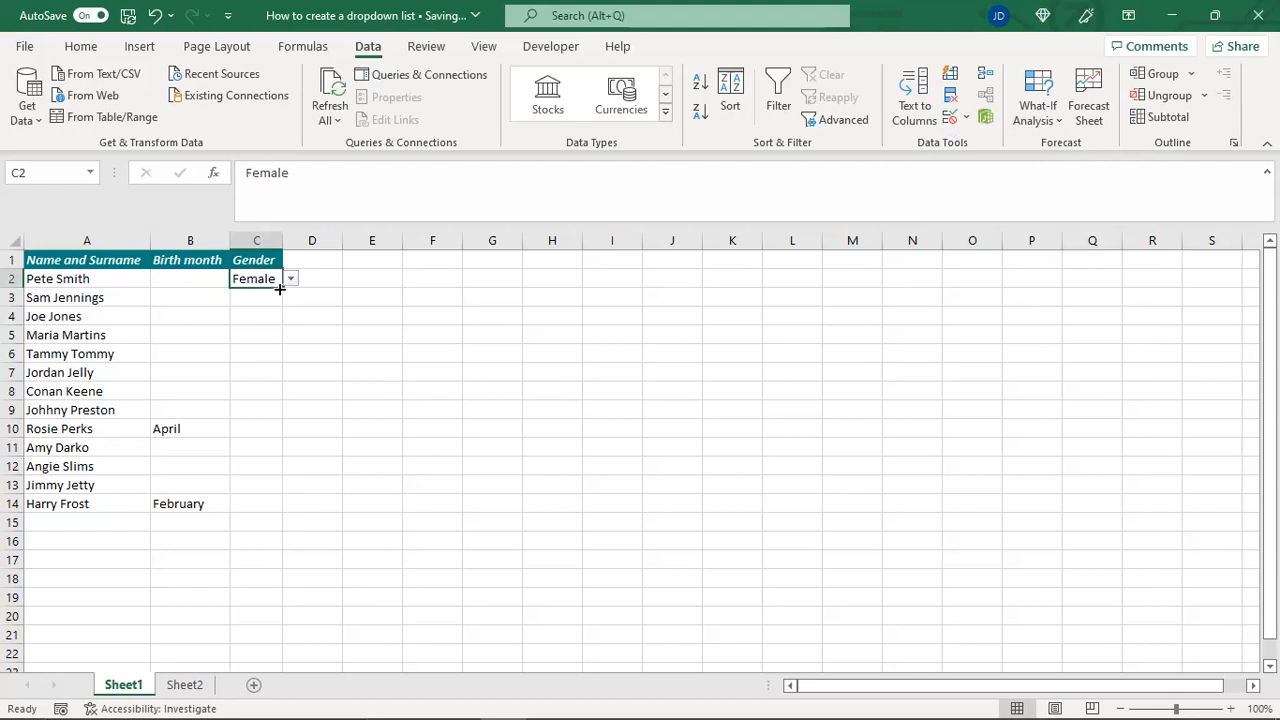
Copy the drop-down list from C2 down through C14 and clear the copied entries from C3 to C14
drag(282, 289, 250, 505)
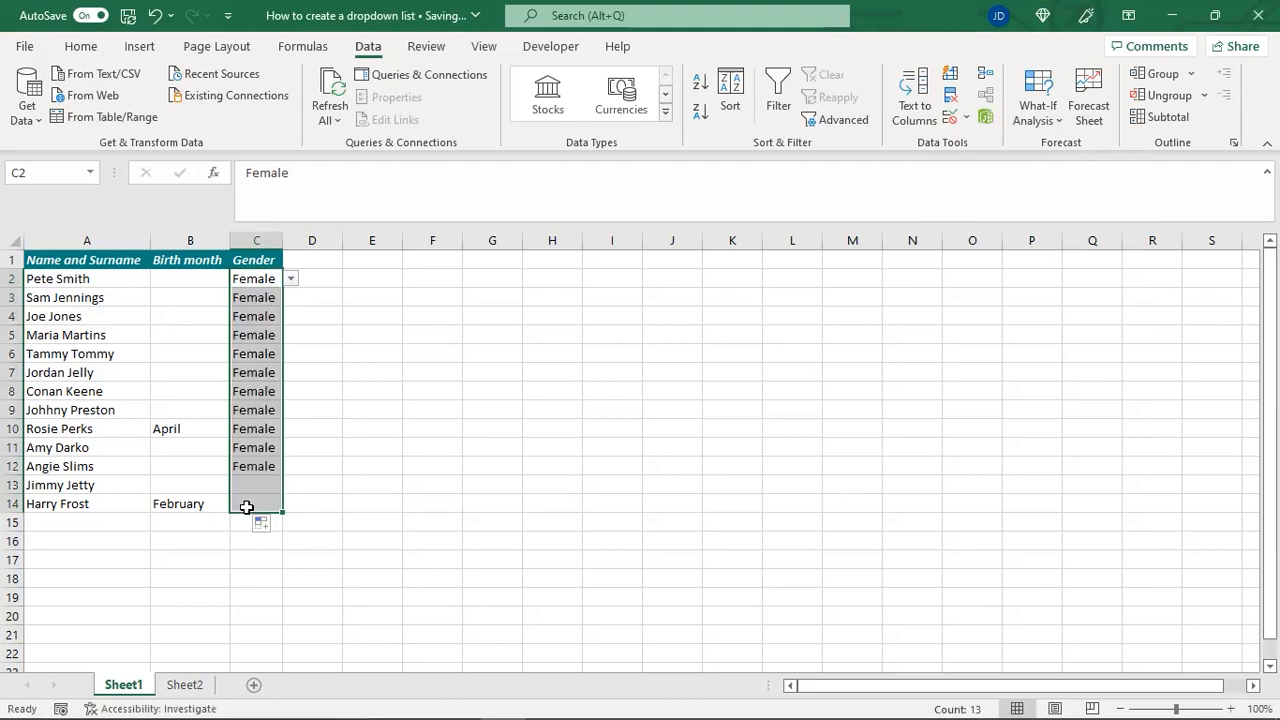
click(256, 276)
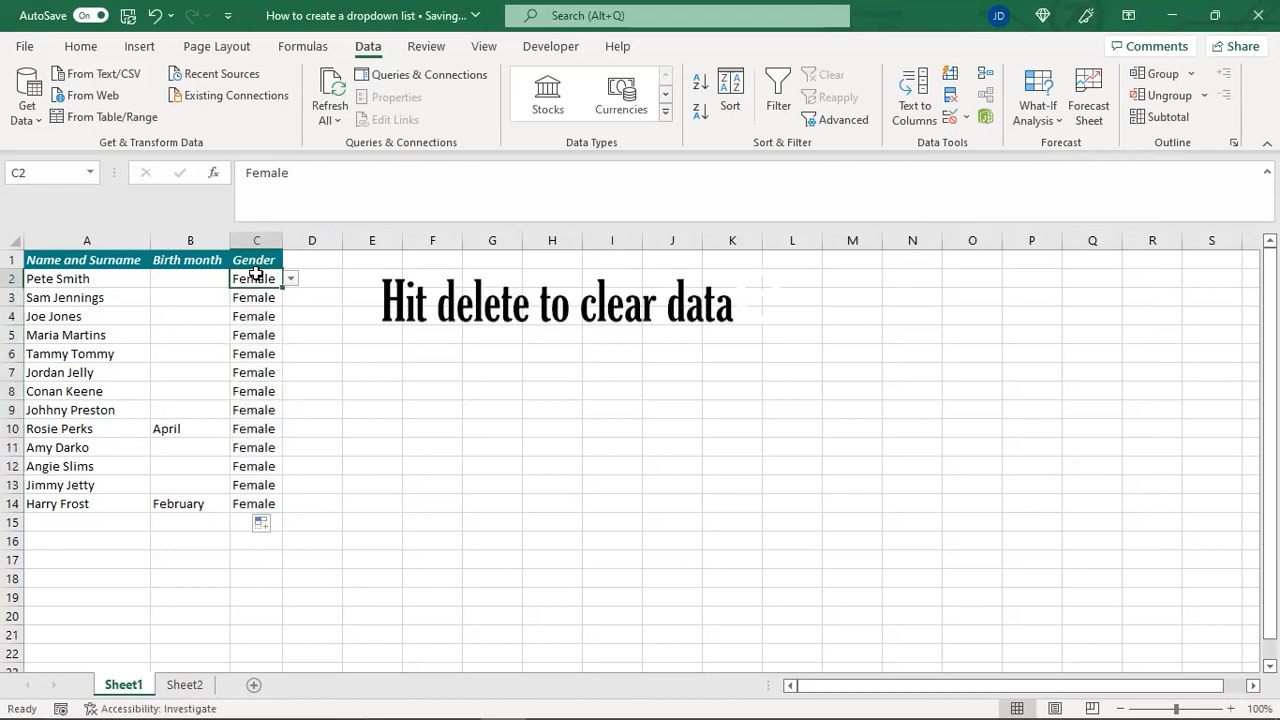
drag(257, 298, 252, 502)
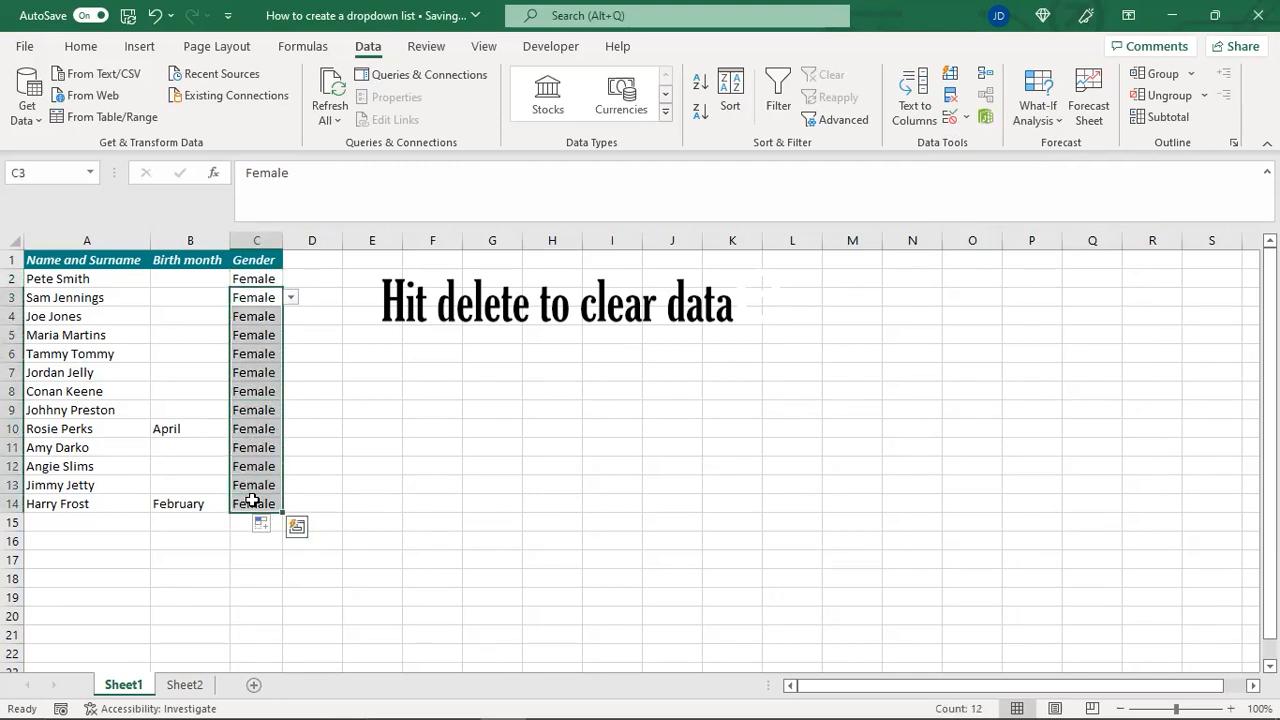
key(Delete)
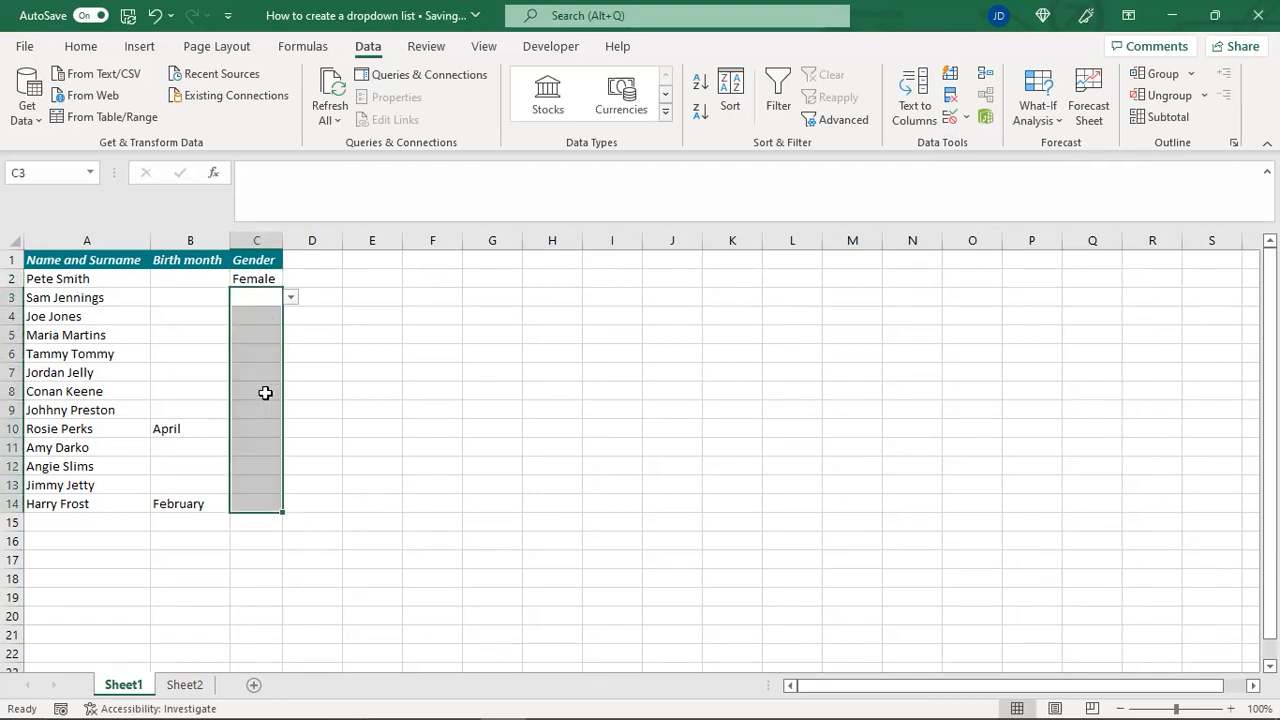
Choose Male from the drop-down lists in C4 and C7, and select cell C11
click(267, 315)
click(290, 316)
click(280, 345)
click(268, 374)
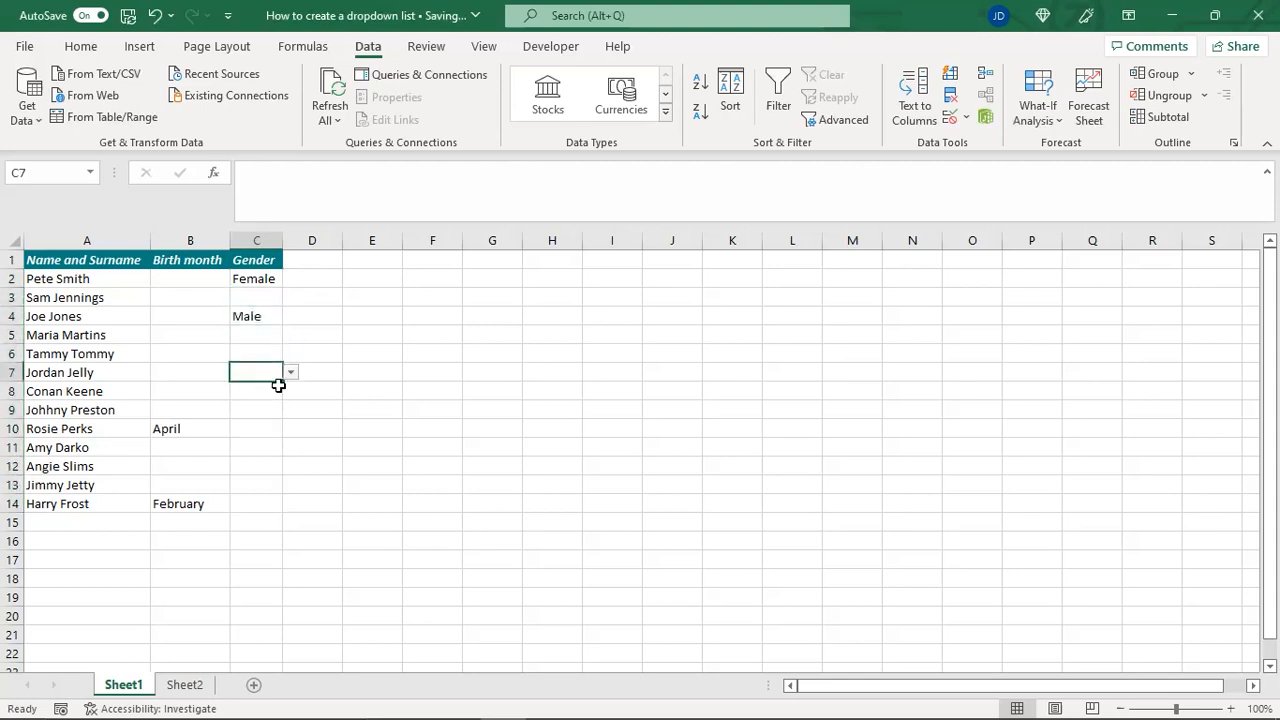
click(290, 372)
click(266, 400)
click(266, 455)
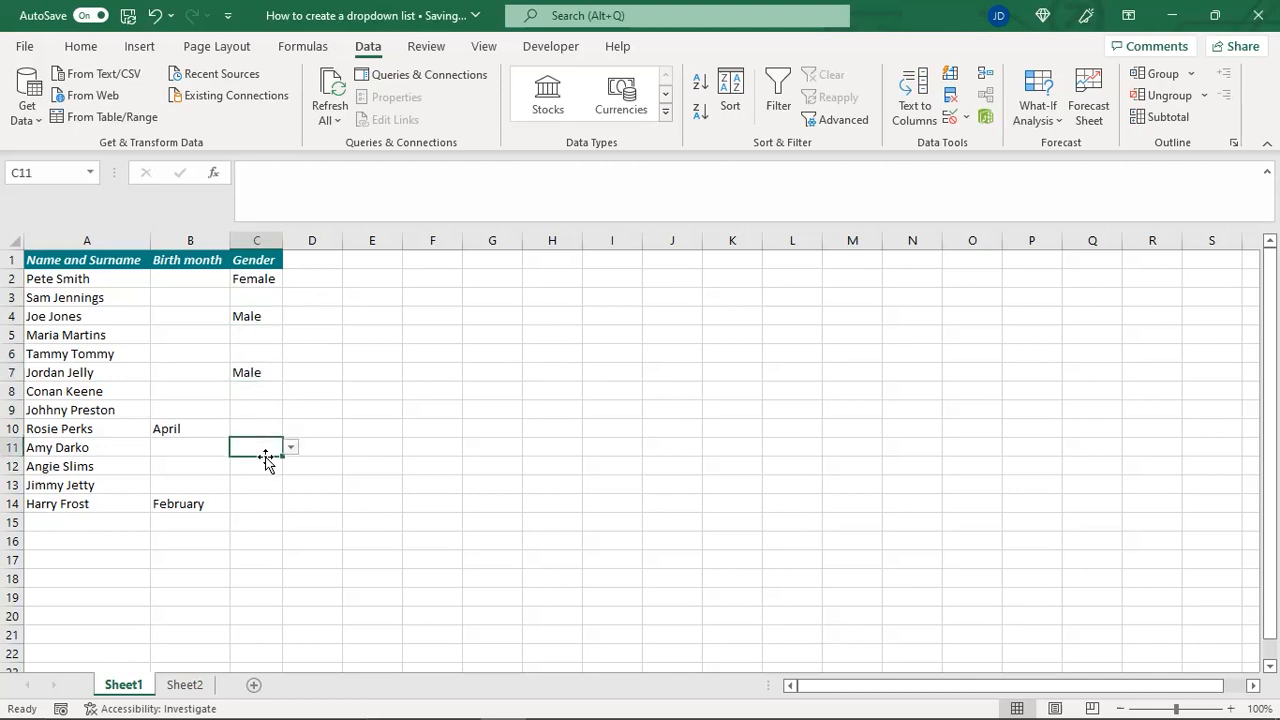